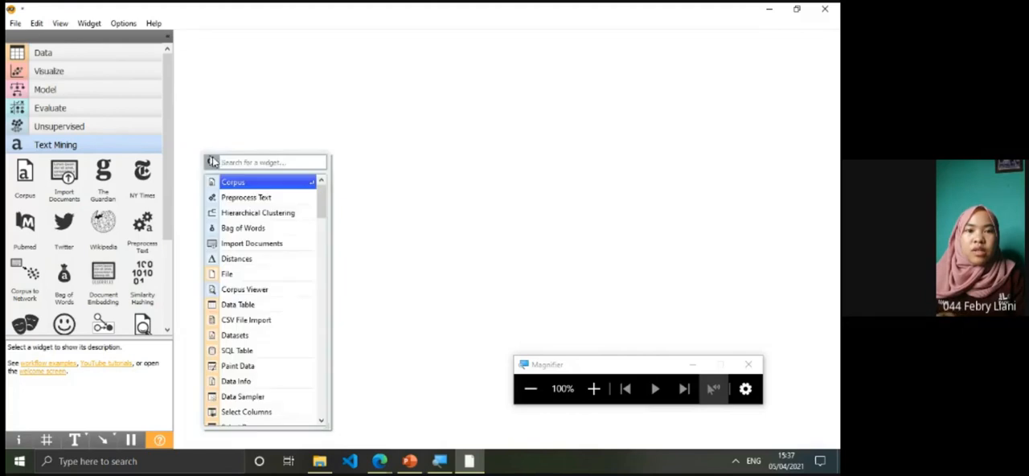
Add a Corpus widget to the empty canvas and choose grimm-tales-selected.tab as its corpus file
click(243, 184)
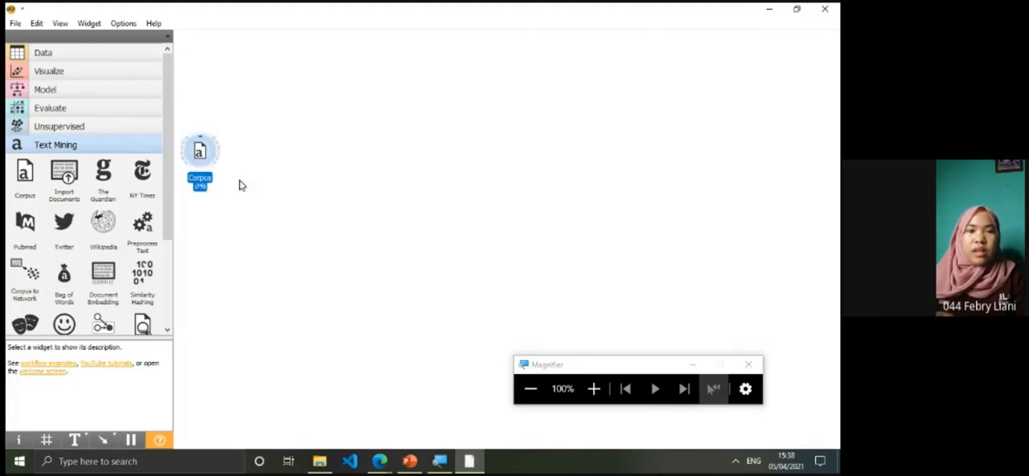
double_click(200, 152)
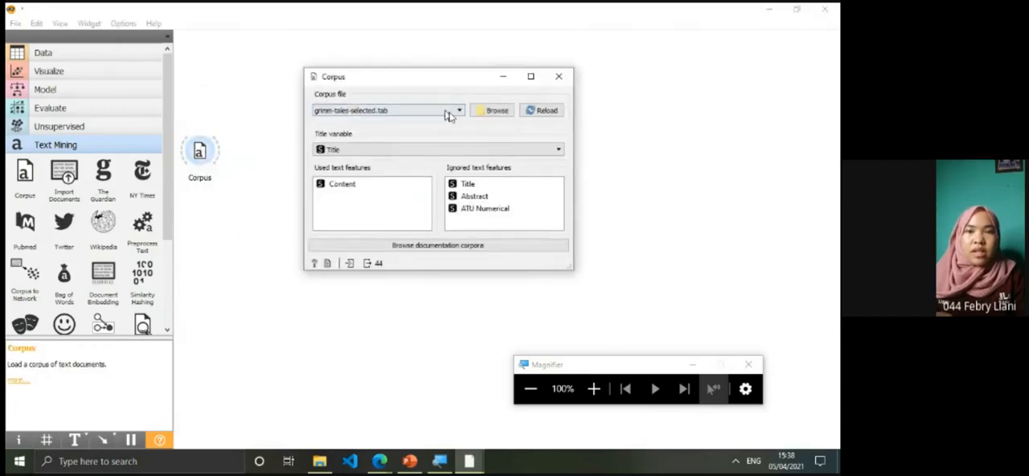
click(593, 389)
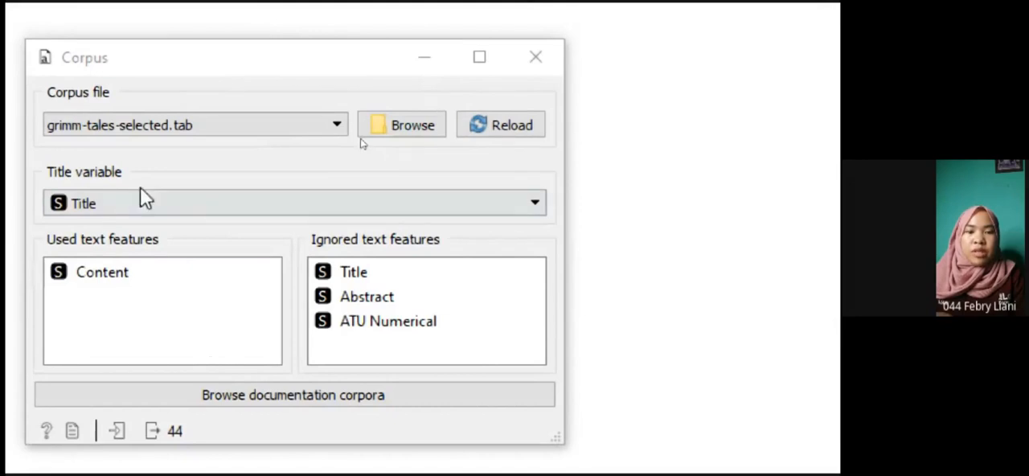
click(182, 137)
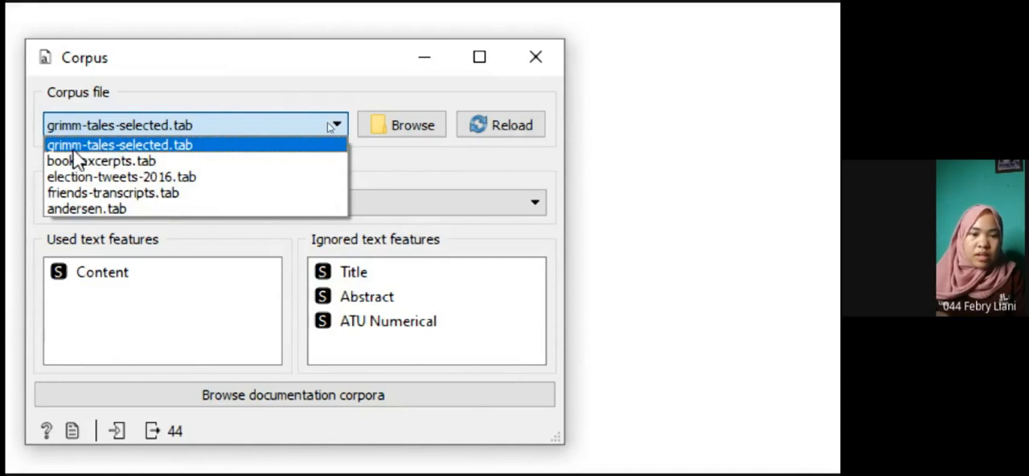
click(132, 149)
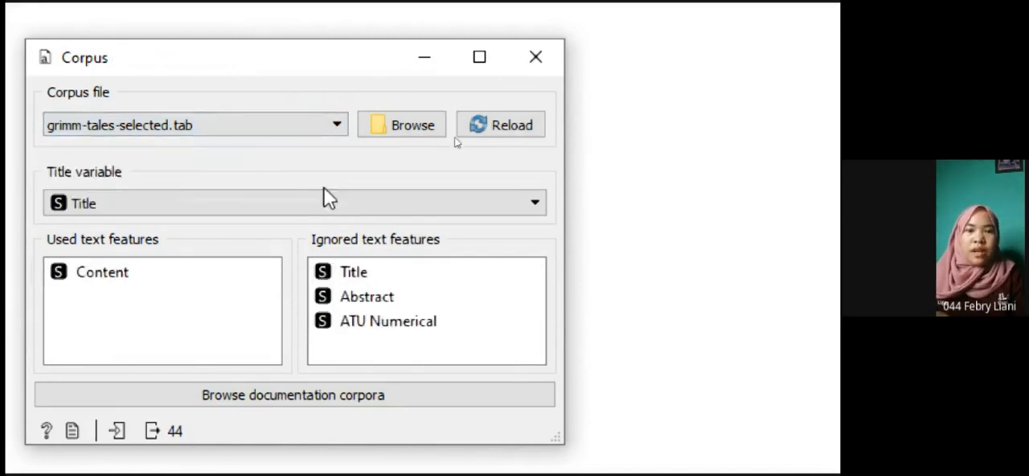
click(531, 58)
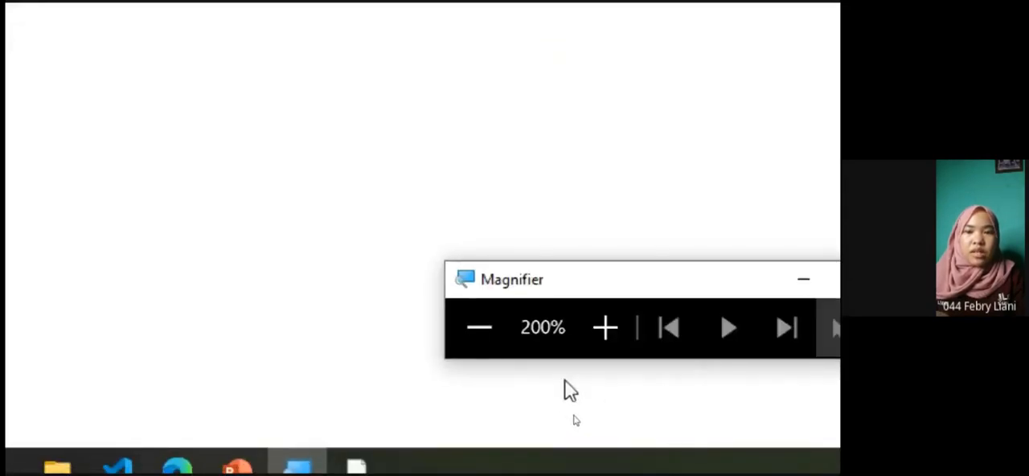
click(479, 327)
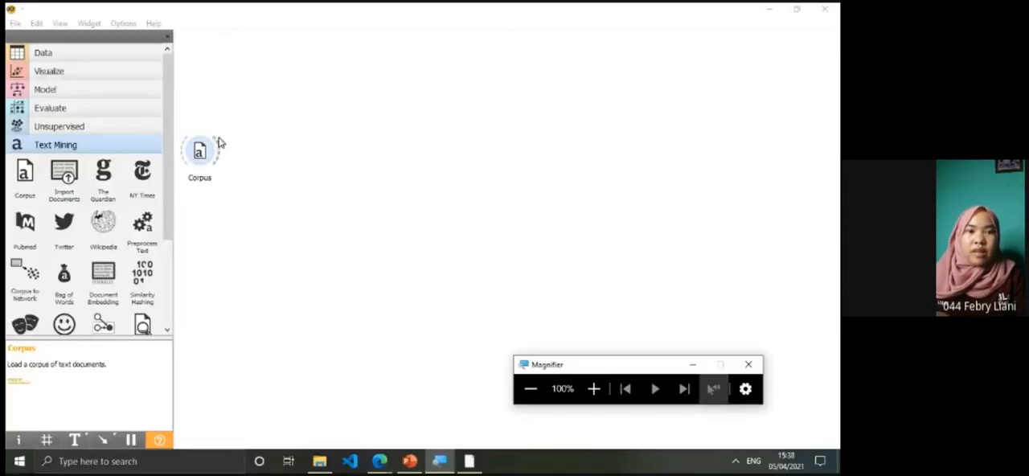
Move the Corpus widget slightly lower on the canvas and link a new Corpus Viewer widget to its output
drag(206, 154, 223, 208)
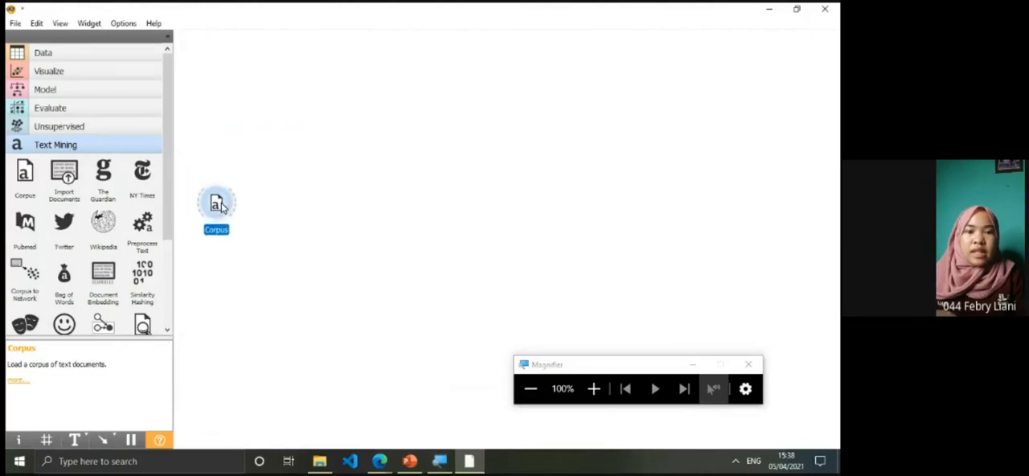
click(321, 172)
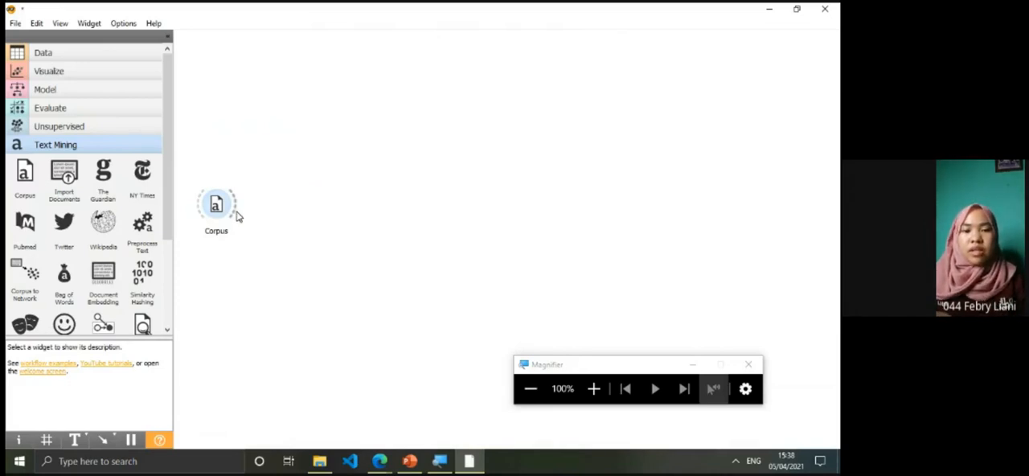
drag(237, 215, 269, 128)
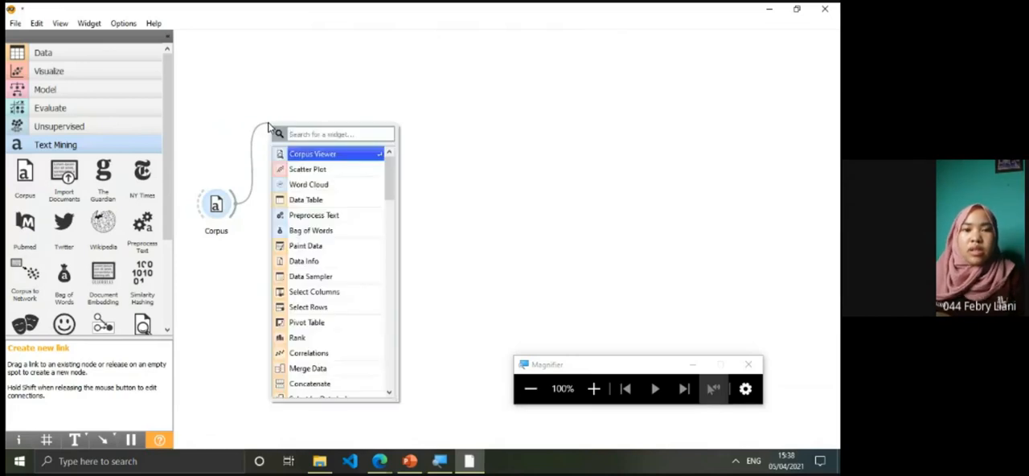
click(309, 155)
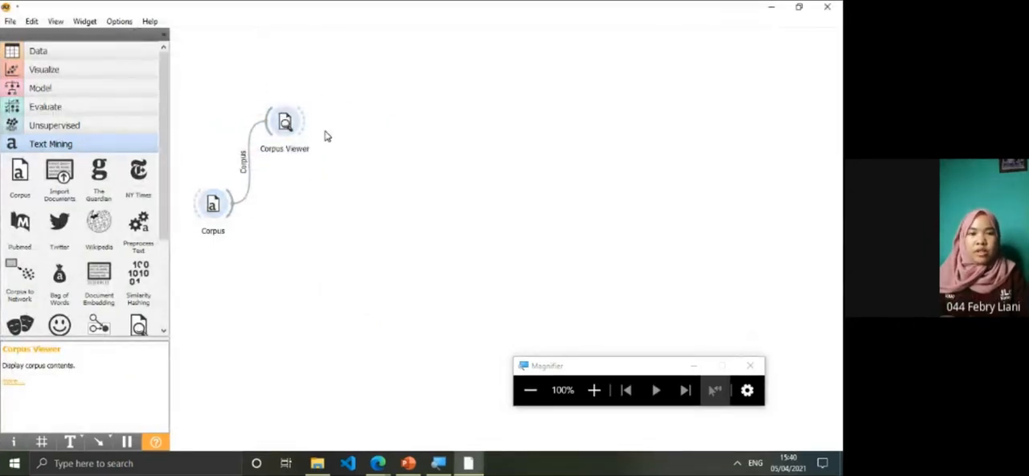
Open the Corpus Viewer and examine the content of several tales, including Brier Rose, Hansel and Gretel, Cinderella and Herr Korbes
click(283, 136)
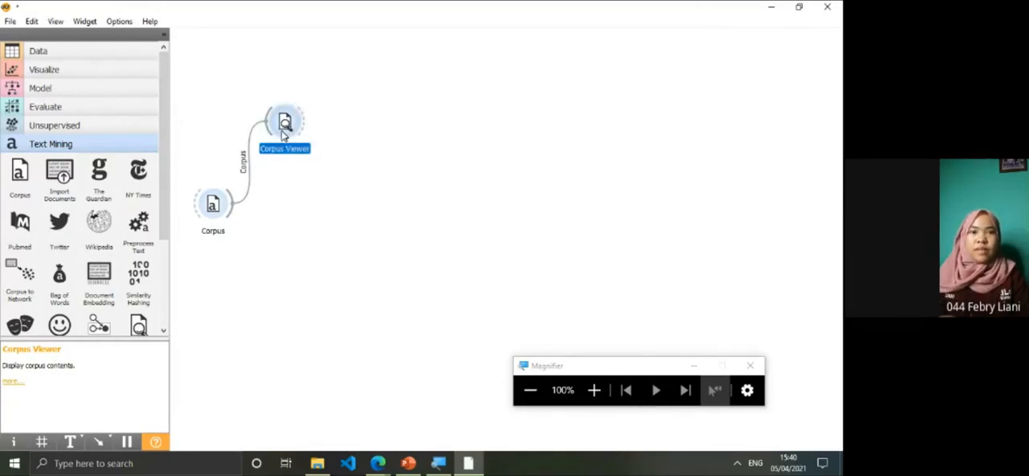
double_click(283, 136)
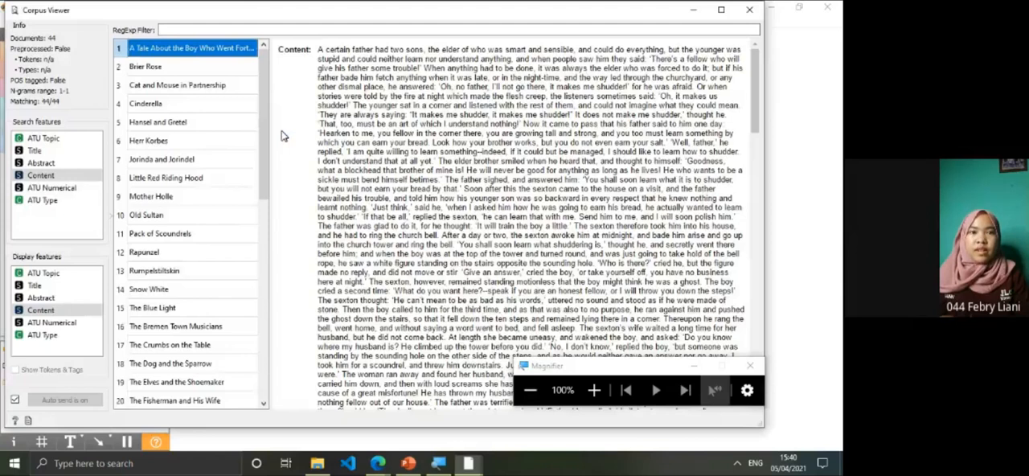
click(219, 85)
click(215, 65)
click(201, 50)
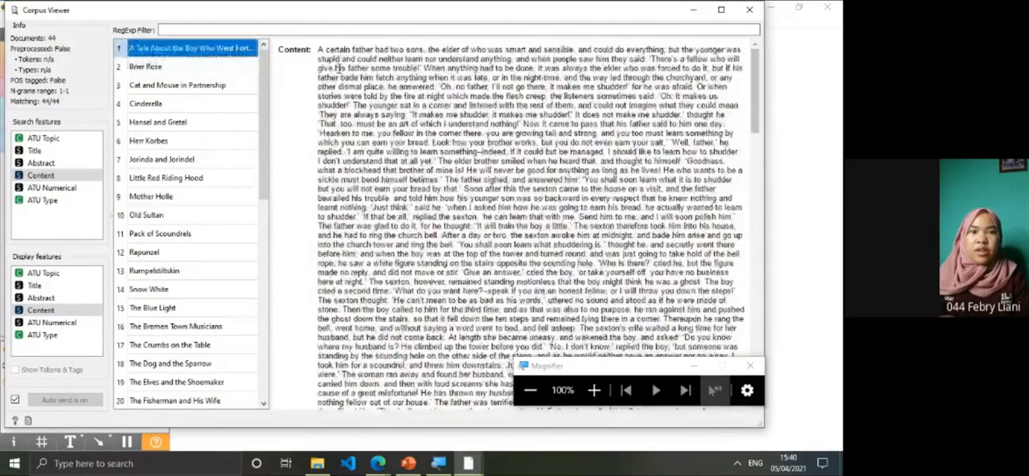
click(219, 68)
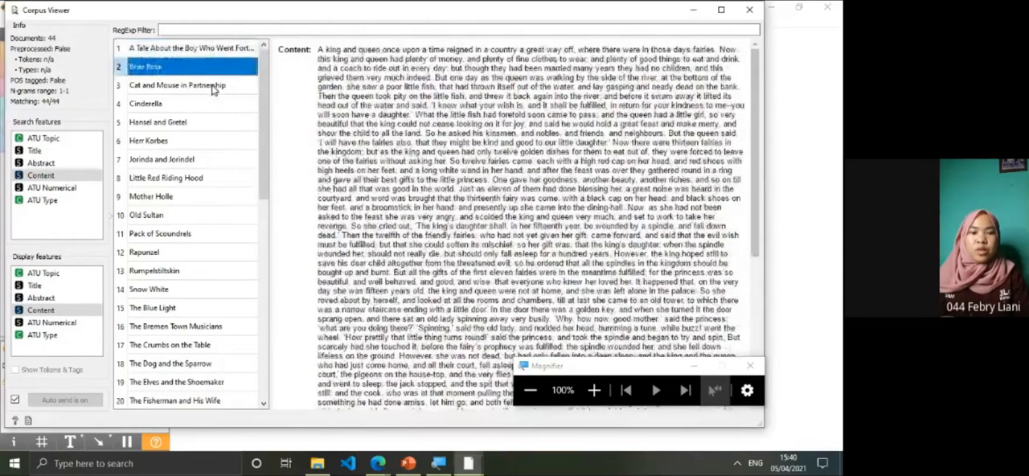
click(215, 86)
click(213, 112)
click(215, 122)
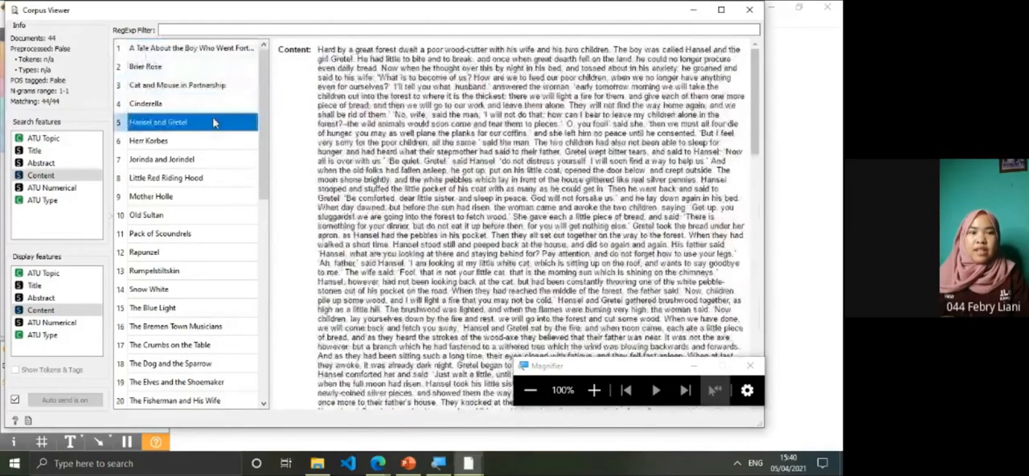
click(208, 85)
click(215, 122)
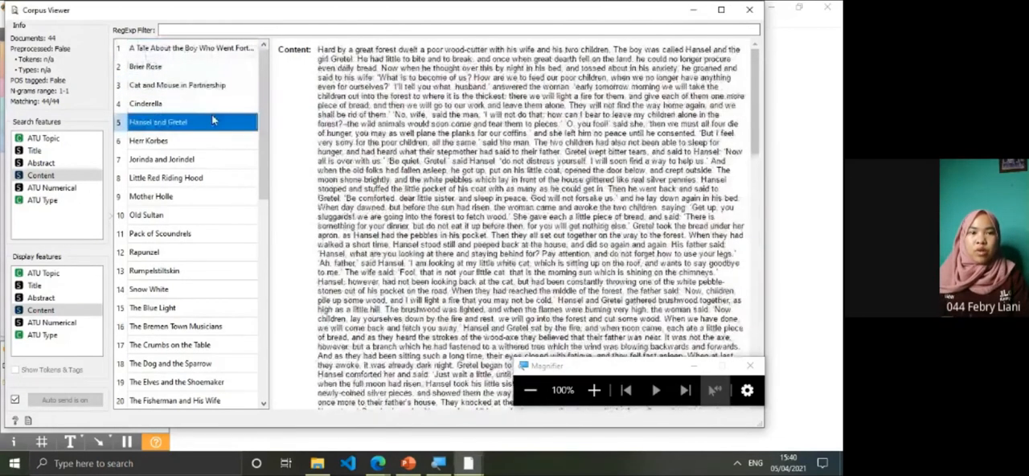
click(163, 105)
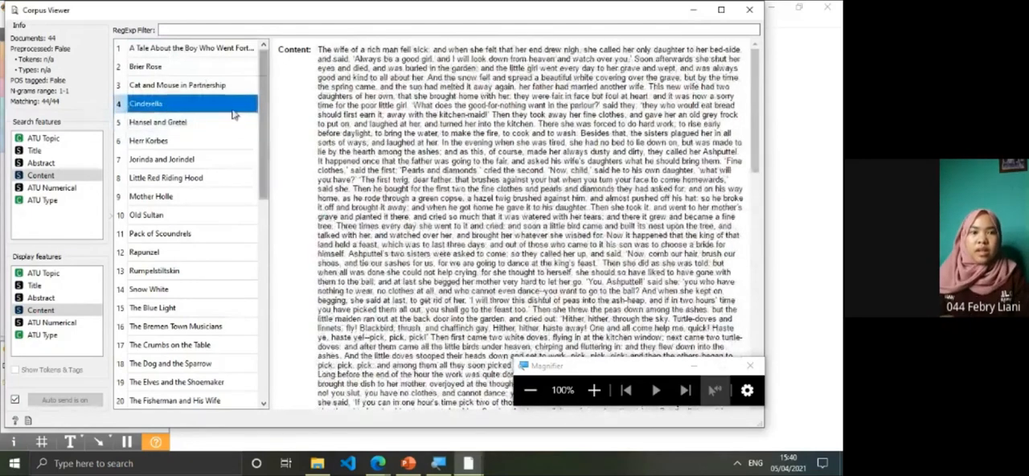
click(194, 140)
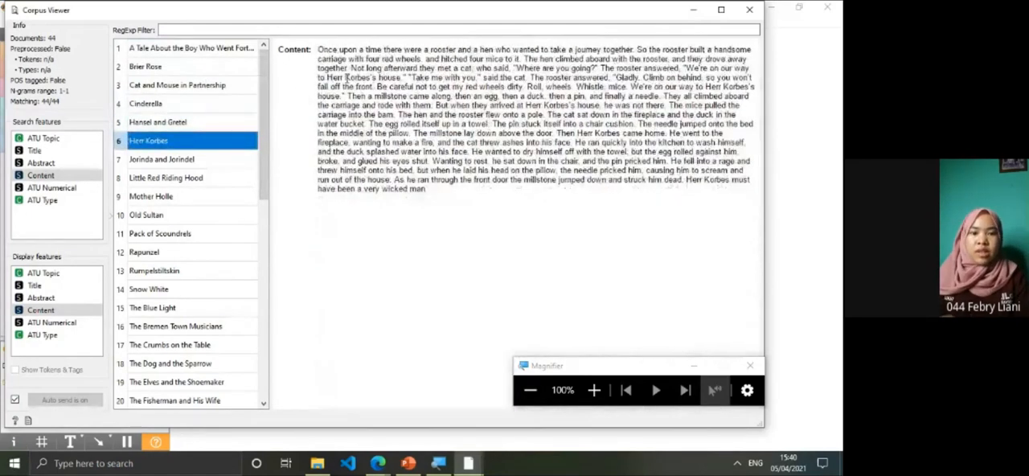
click(594, 389)
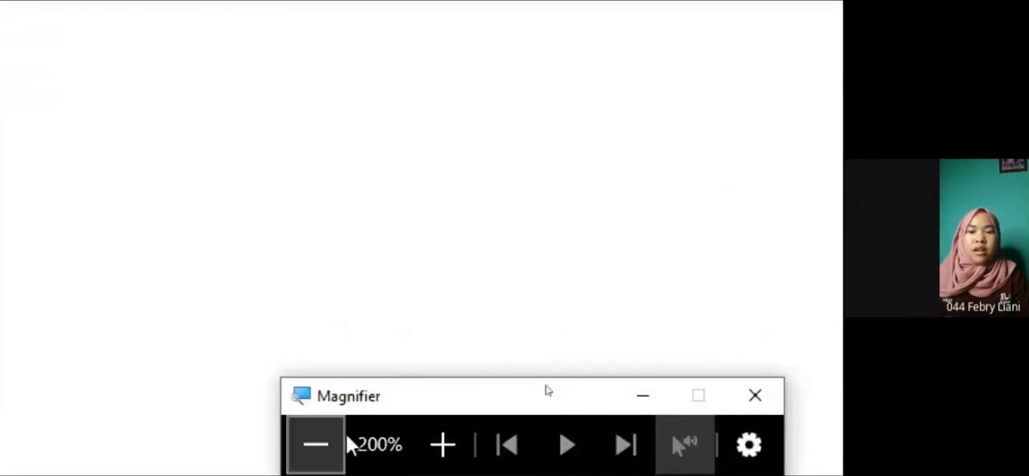
click(348, 444)
click(347, 445)
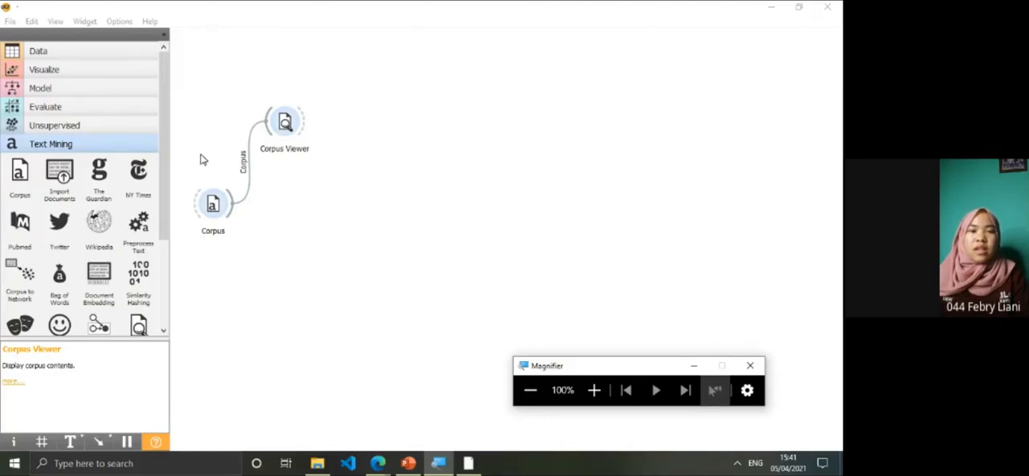
Link a new Word Cloud widget to the output of the Corpus widget
drag(166, 166, 148, 286)
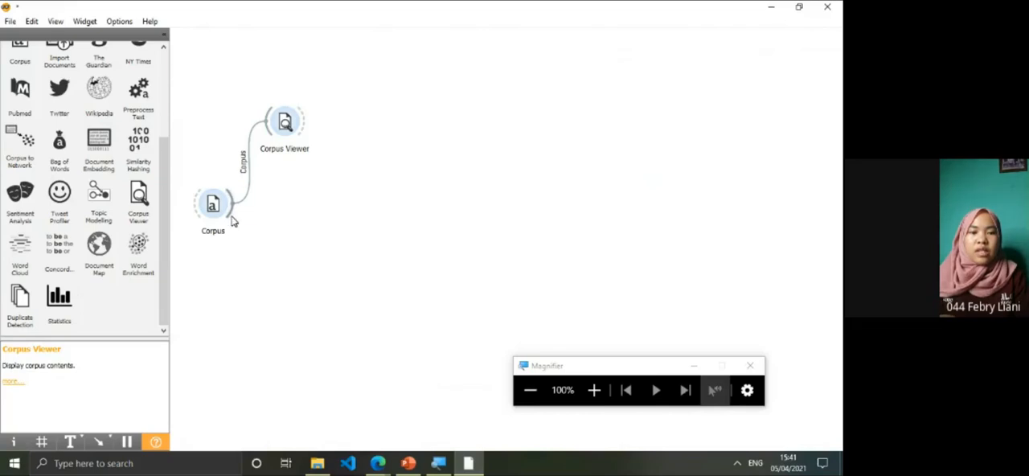
drag(232, 222, 352, 129)
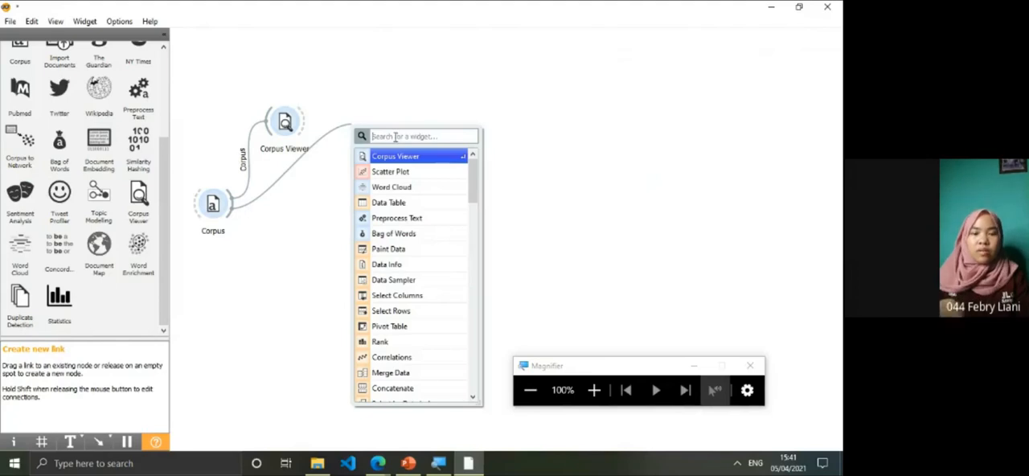
text(wo)
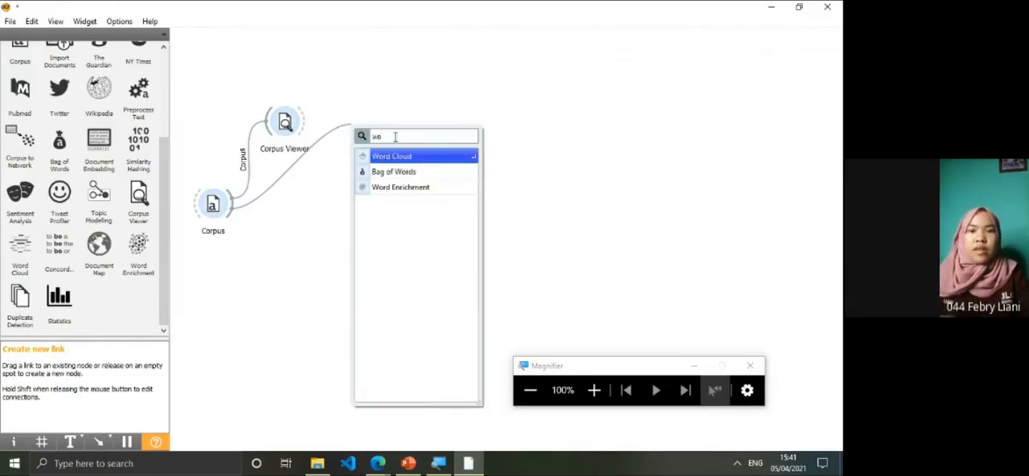
click(394, 156)
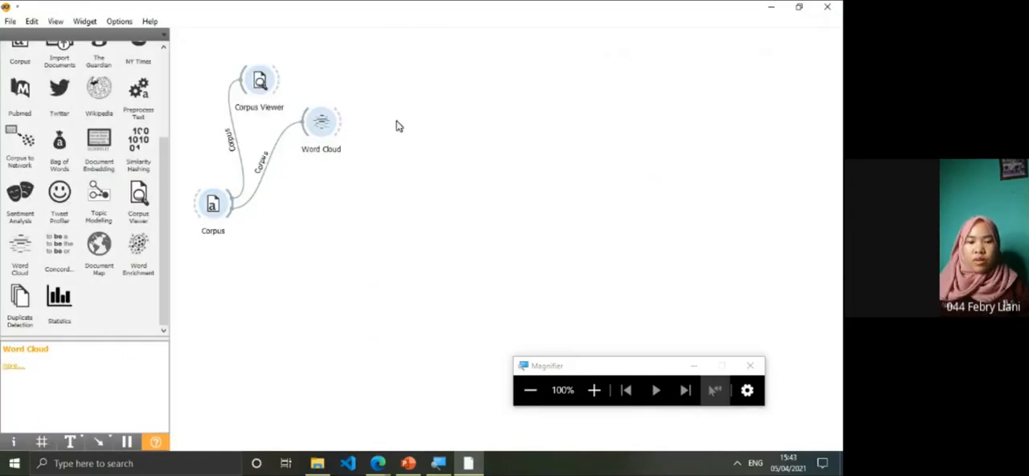
Examine the word cloud of the raw corpus, highlighting the comma, "the", "and" and "to" from the weights list
double_click(326, 133)
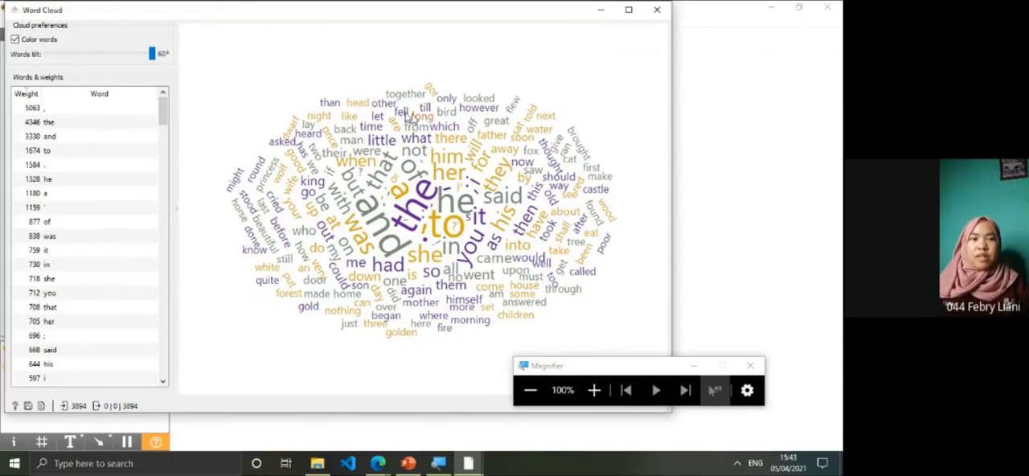
click(63, 108)
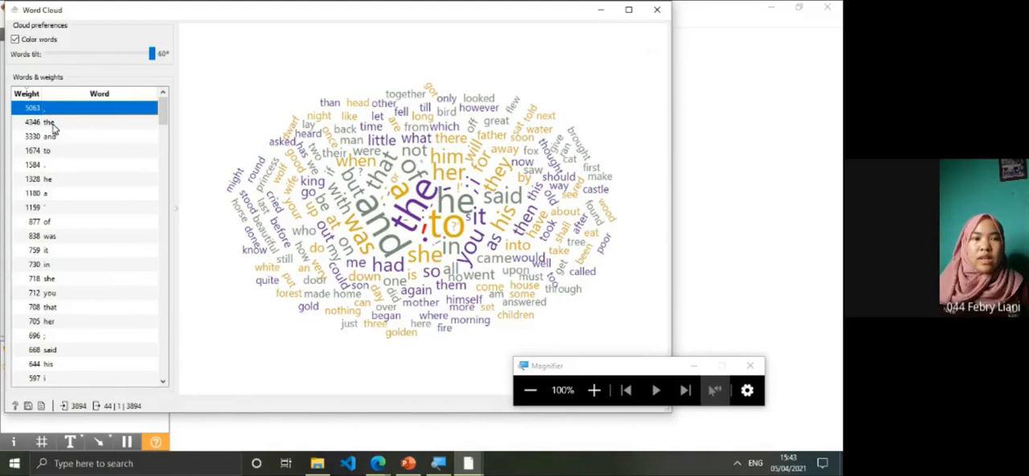
click(52, 125)
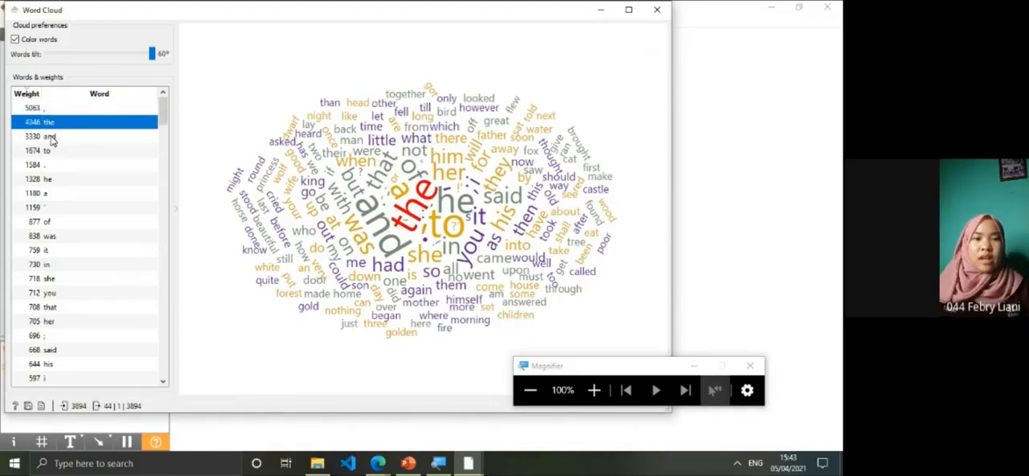
click(51, 138)
click(54, 152)
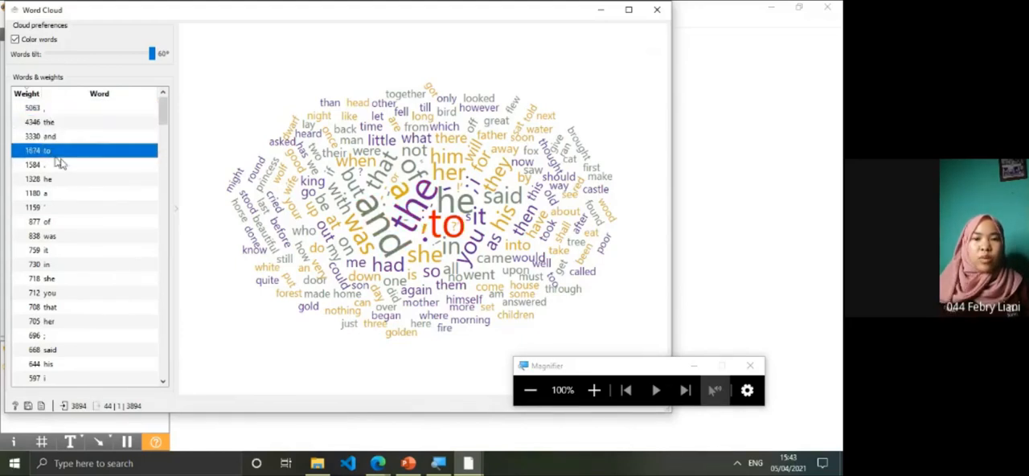
click(500, 78)
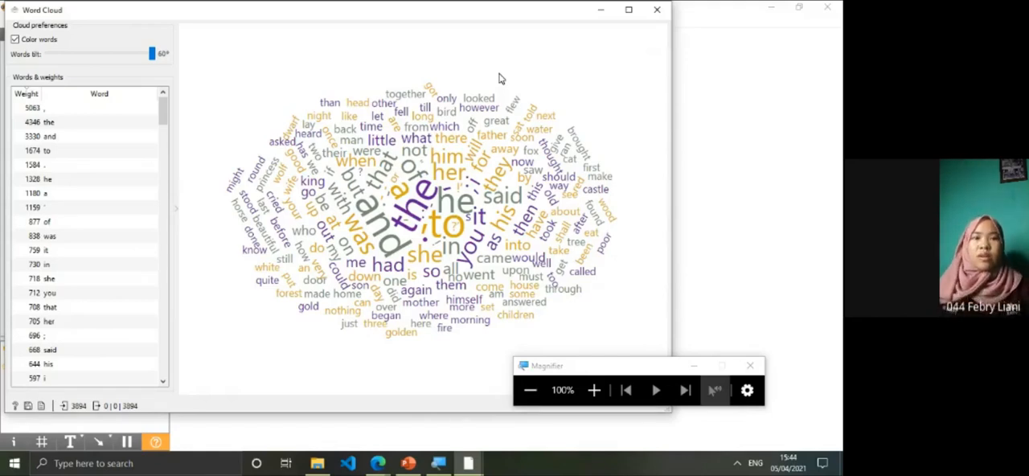
click(657, 9)
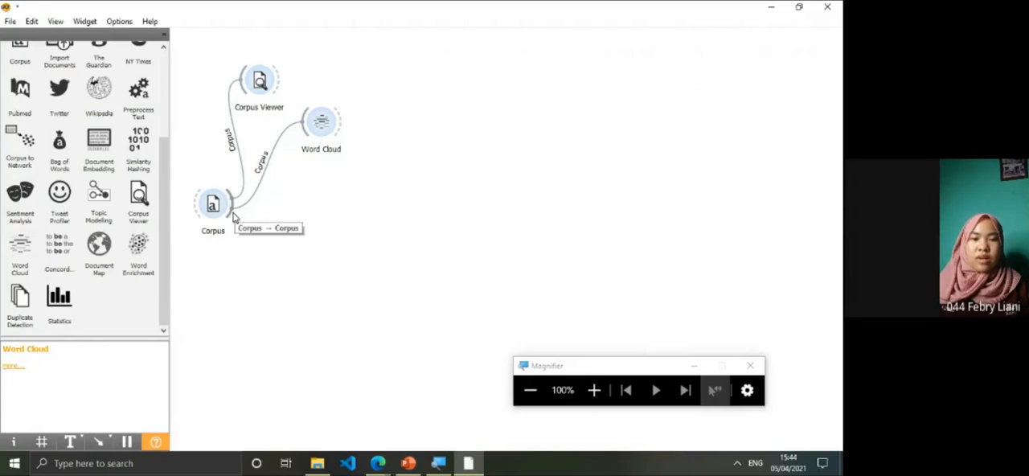
Link a new Preprocess Text widget to the output of the Corpus widget and open its settings
drag(233, 217, 350, 214)
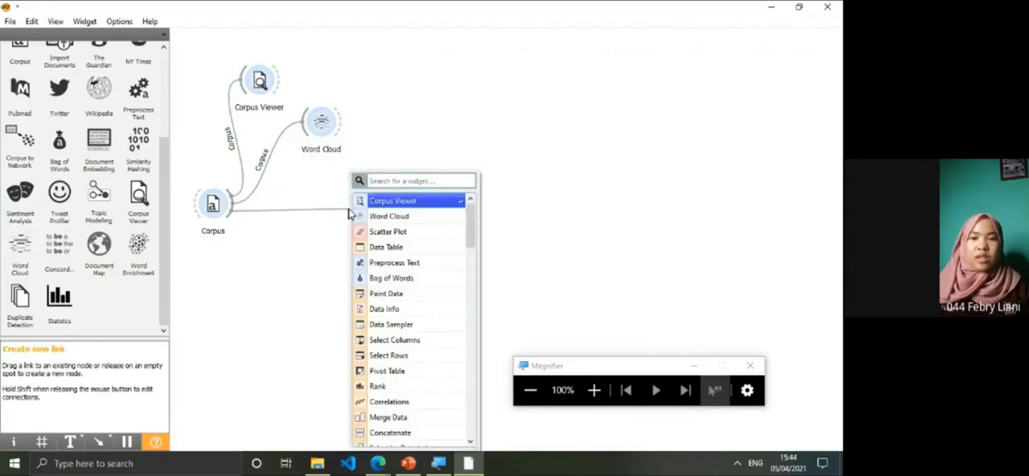
click(390, 264)
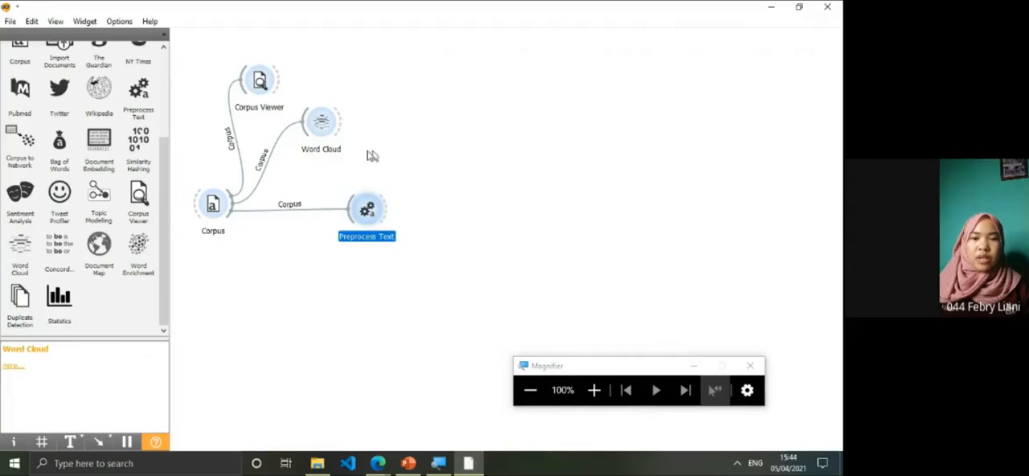
double_click(374, 215)
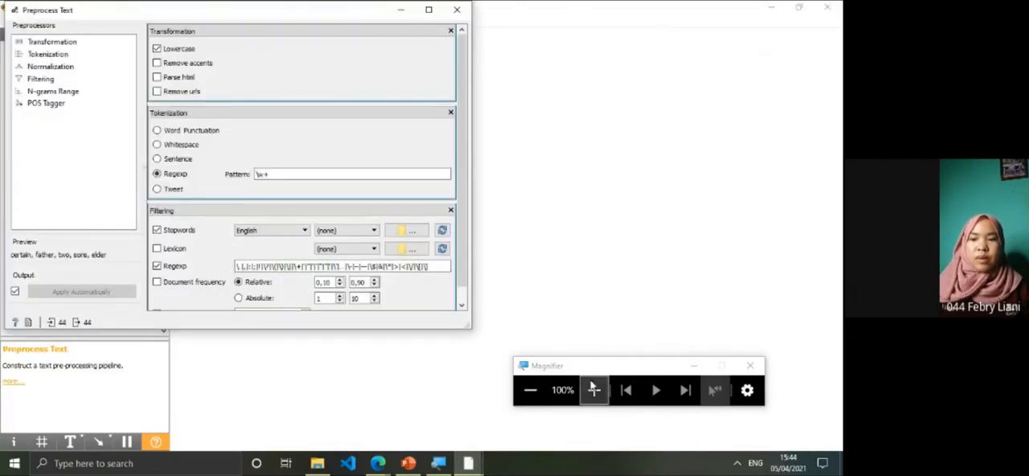
drag(298, 3, 445, 57)
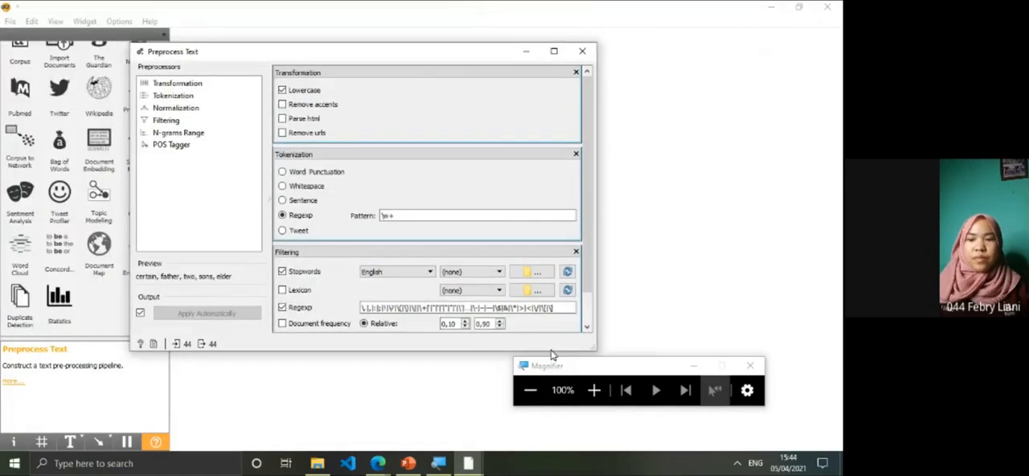
Examine the tokenization and filtering settings of Preprocess Text, including the available stopword languages, and close the settings
click(594, 391)
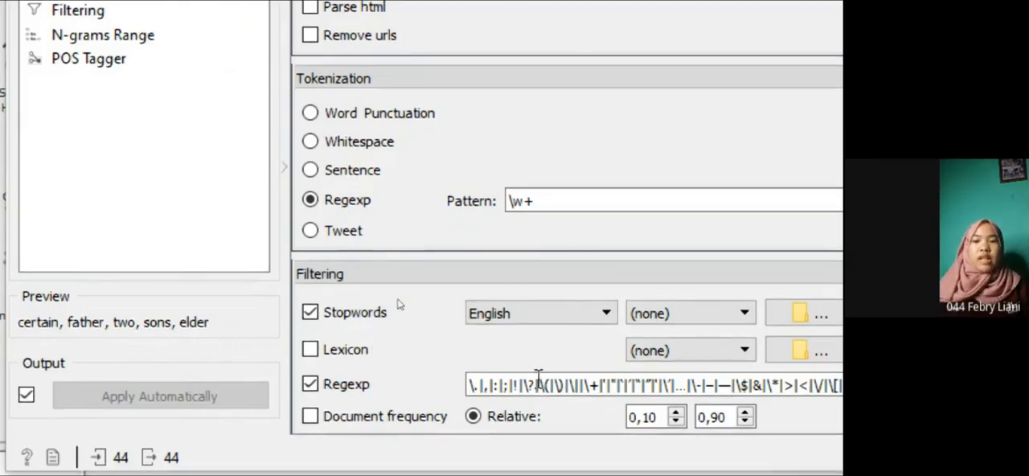
click(565, 320)
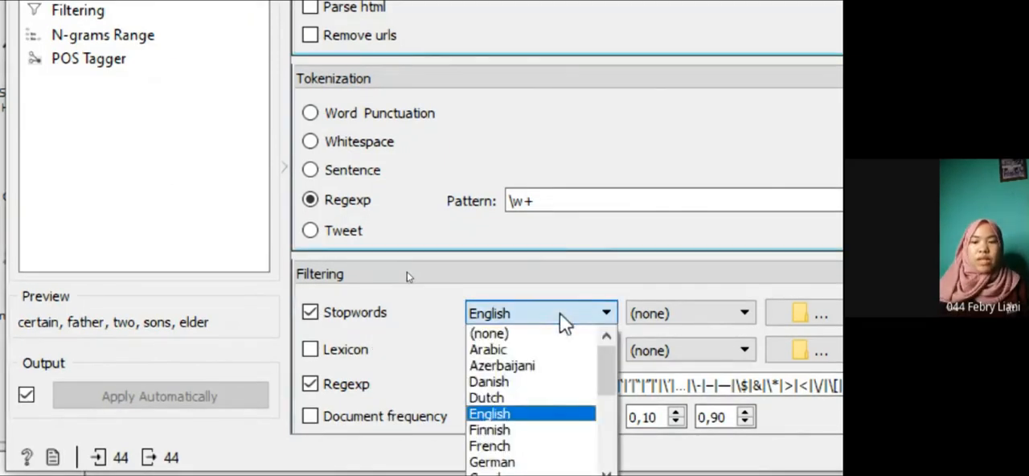
drag(606, 372, 607, 462)
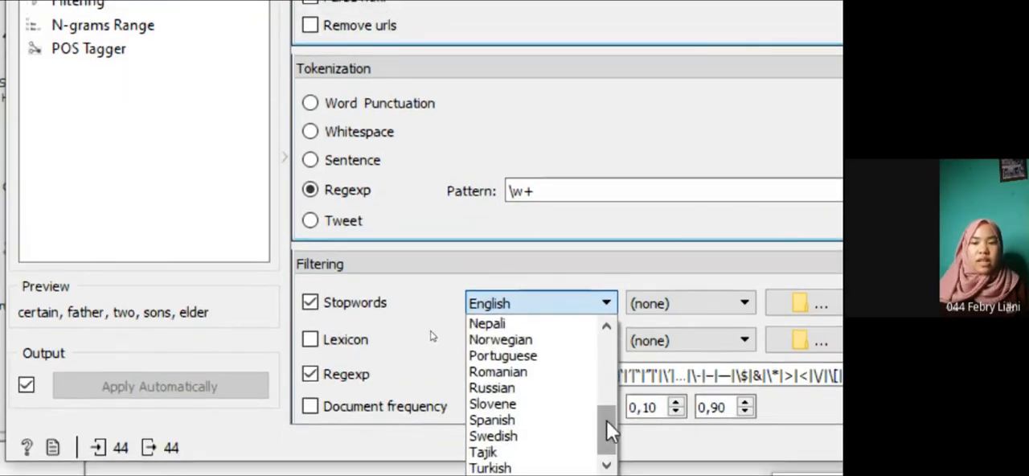
drag(606, 419, 613, 343)
click(525, 270)
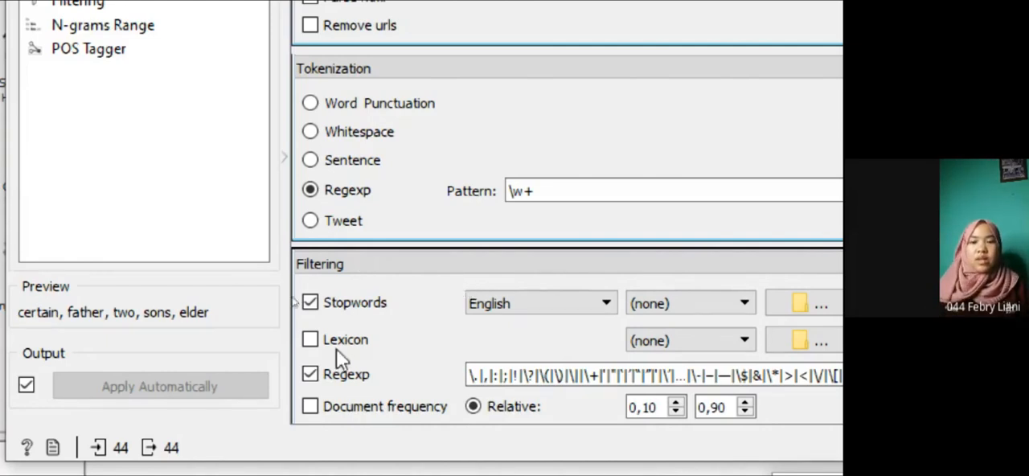
click(474, 375)
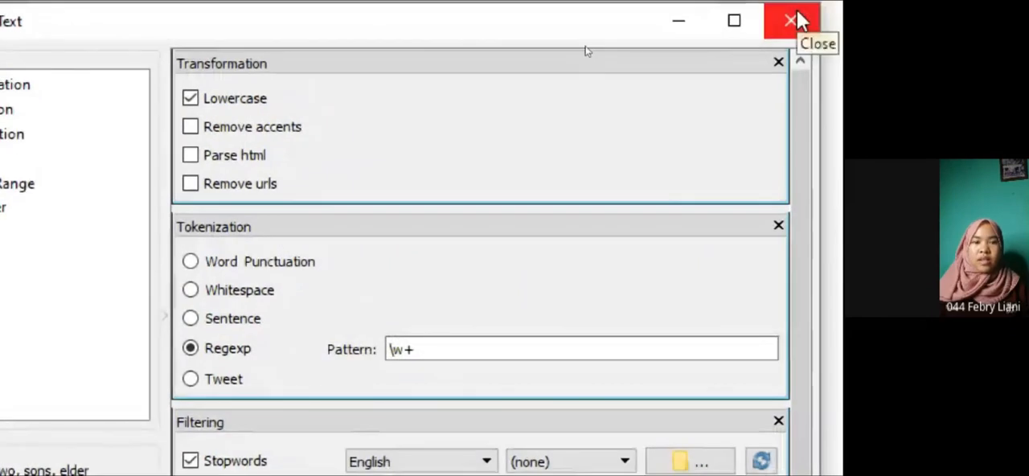
click(804, 16)
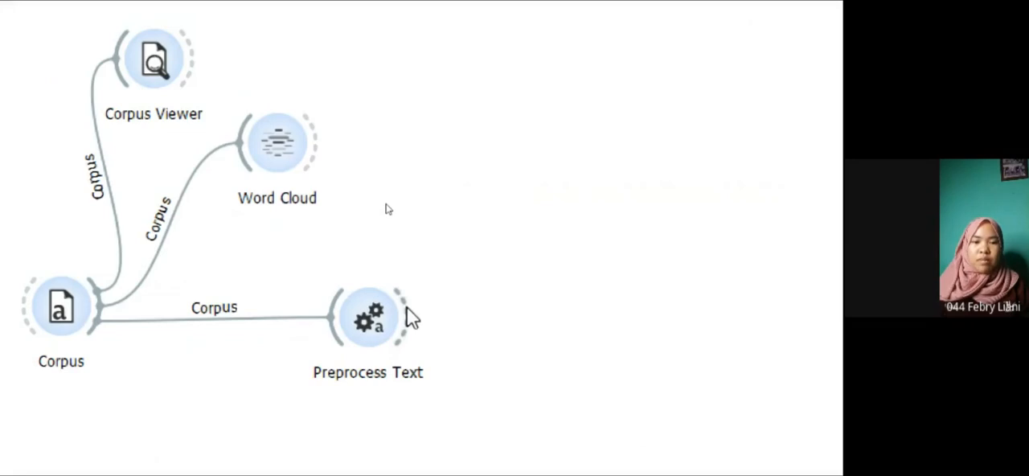
Link a new Word Cloud widget to the output of Preprocess Text and open it
drag(406, 308, 451, 56)
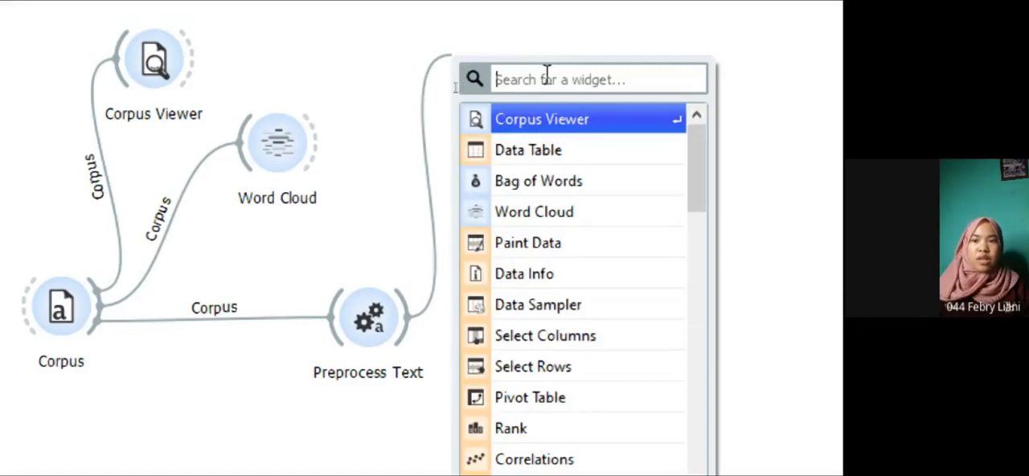
click(531, 212)
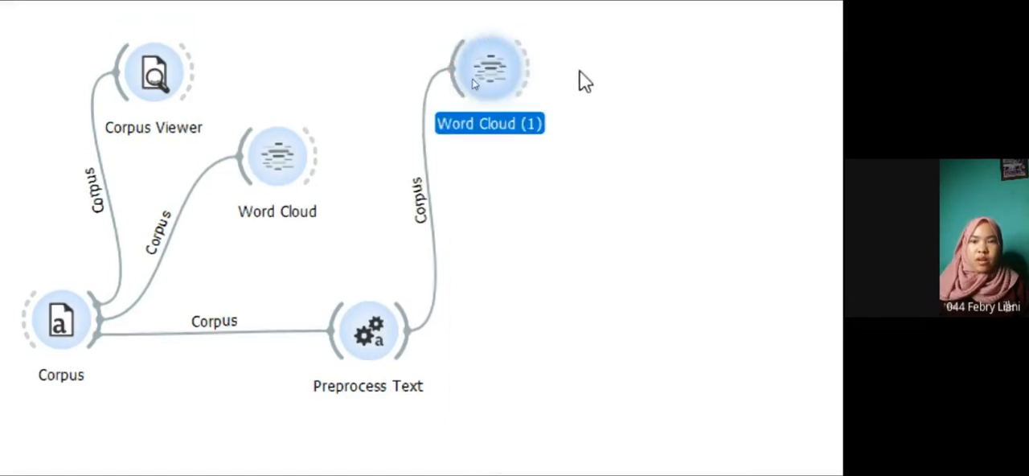
double_click(494, 81)
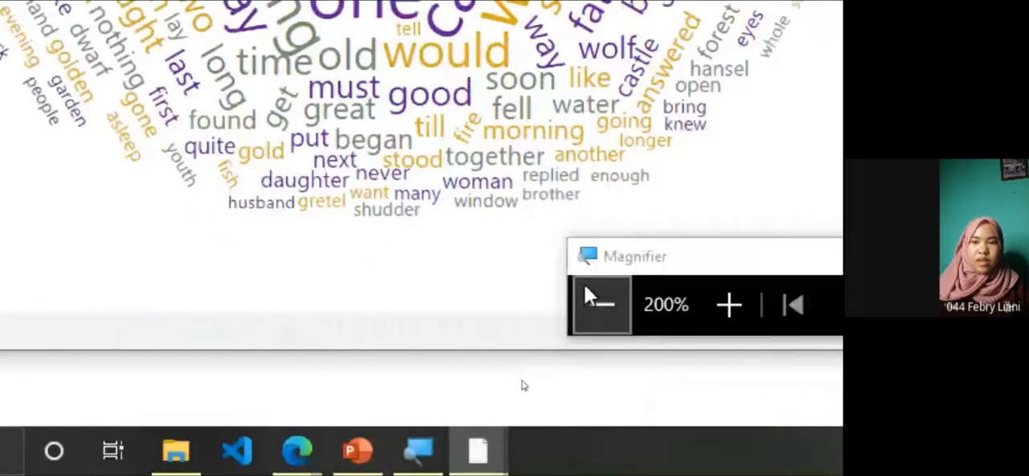
Examine the word cloud of the preprocessed corpus, highlighting "said" from the weights list, and close it
click(595, 291)
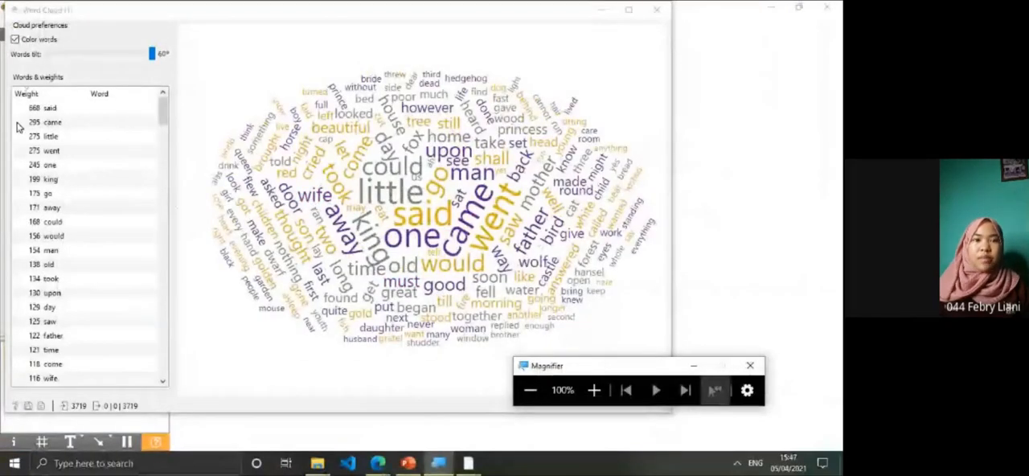
click(60, 112)
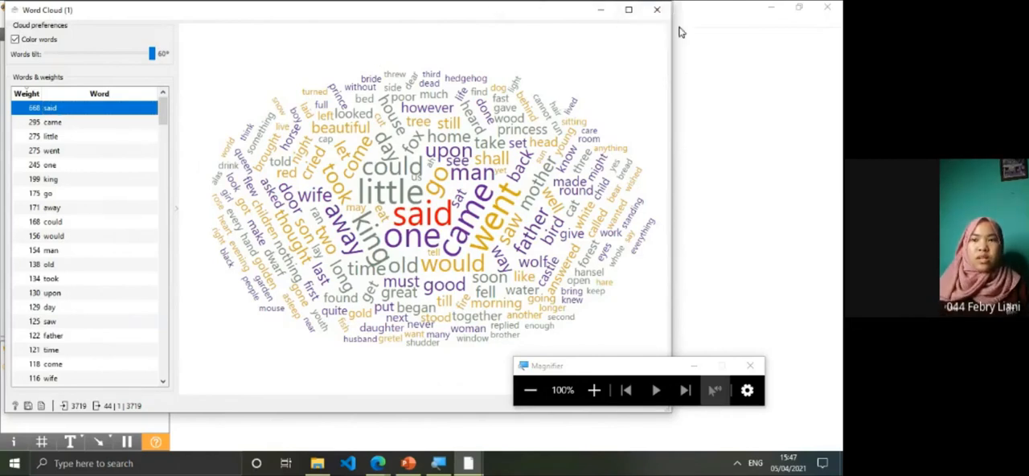
click(657, 10)
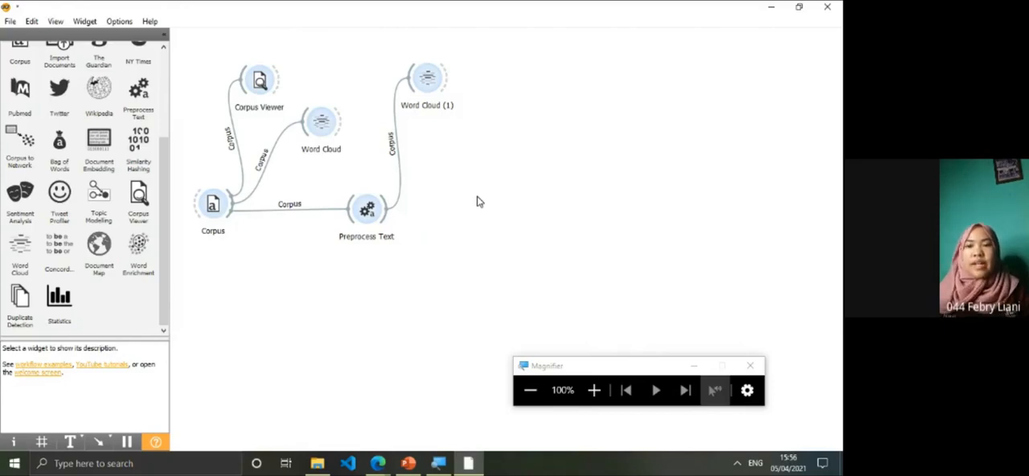
Link a new Bag of Words widget to the output of Preprocess Text and review its frequency and regularization options
drag(404, 213, 441, 212)
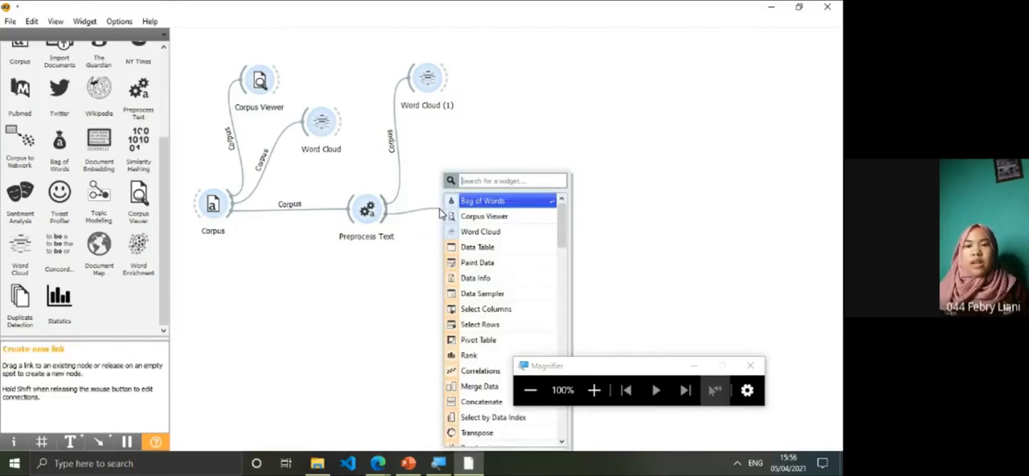
click(483, 200)
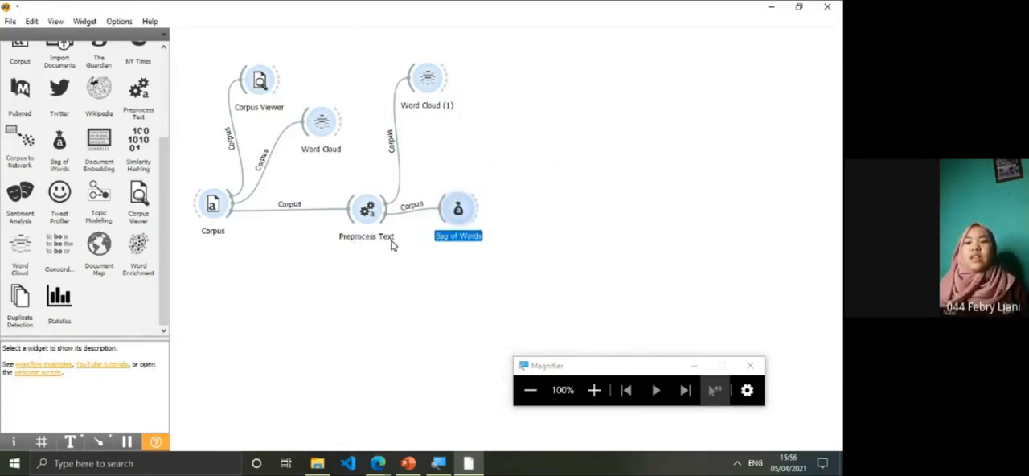
double_click(458, 212)
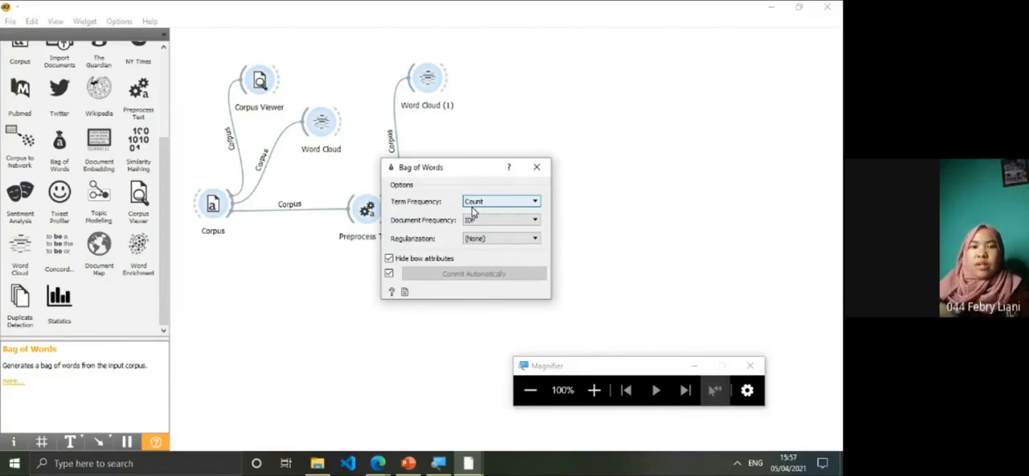
click(536, 167)
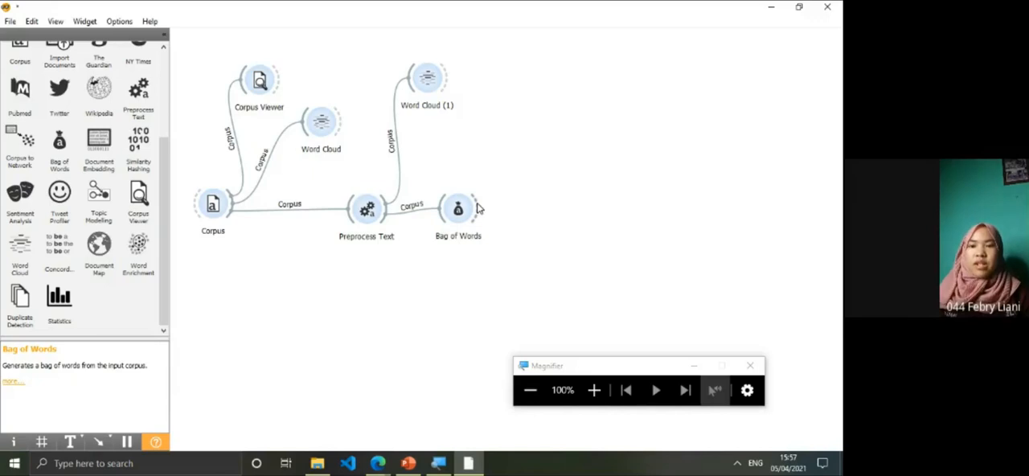
Link a new Data Table widget to the output of Bag of Words and open it
drag(477, 208, 505, 82)
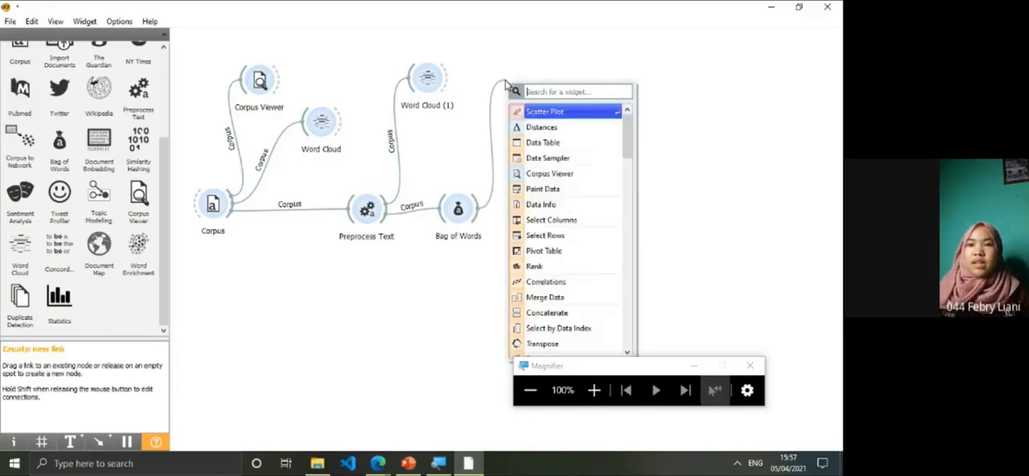
click(547, 142)
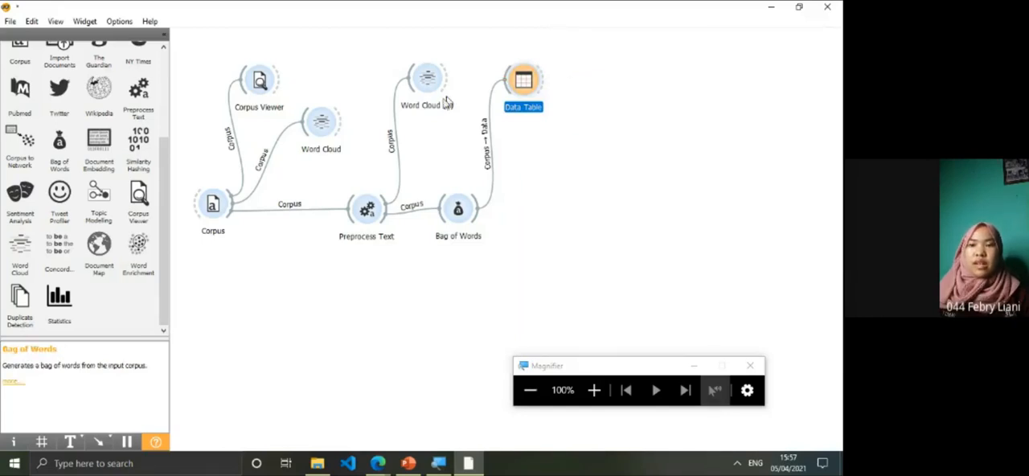
double_click(524, 81)
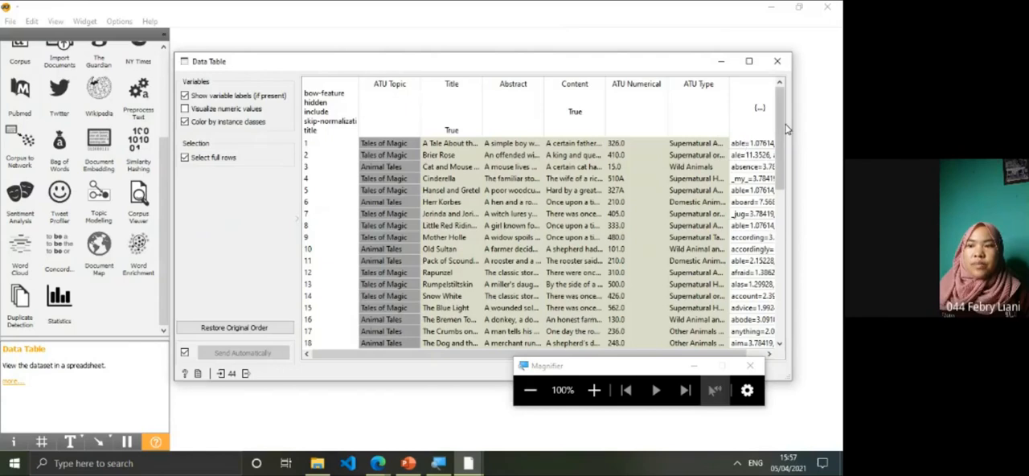
Examine the tale columns and the bag-of-words values in the Data Table, and close it
drag(367, 357, 500, 352)
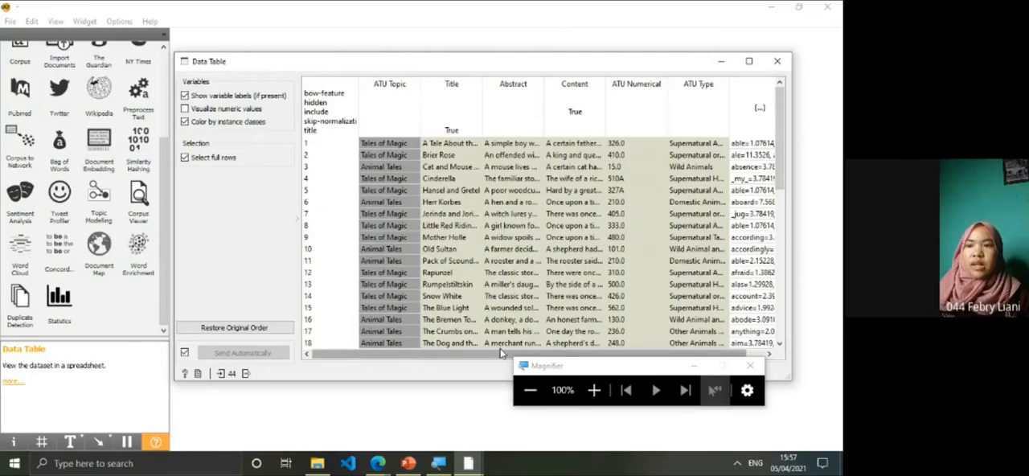
drag(774, 94, 813, 92)
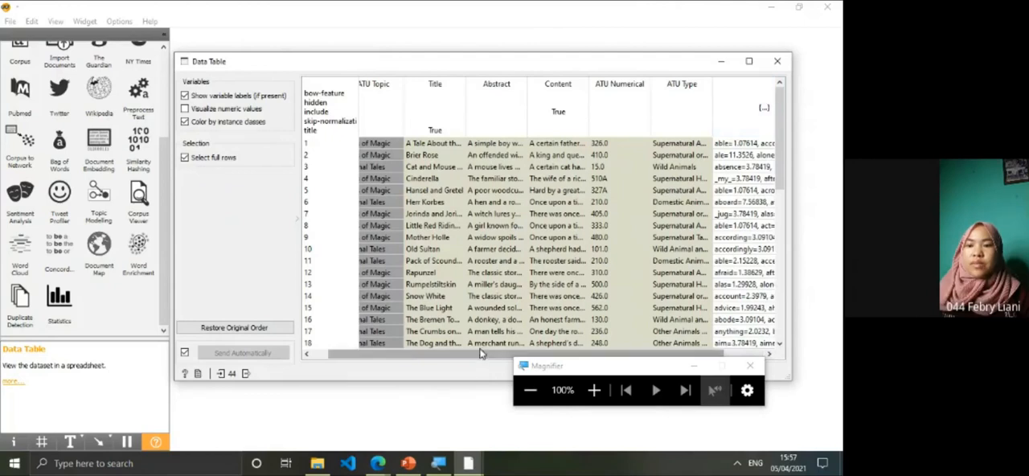
drag(624, 349, 663, 350)
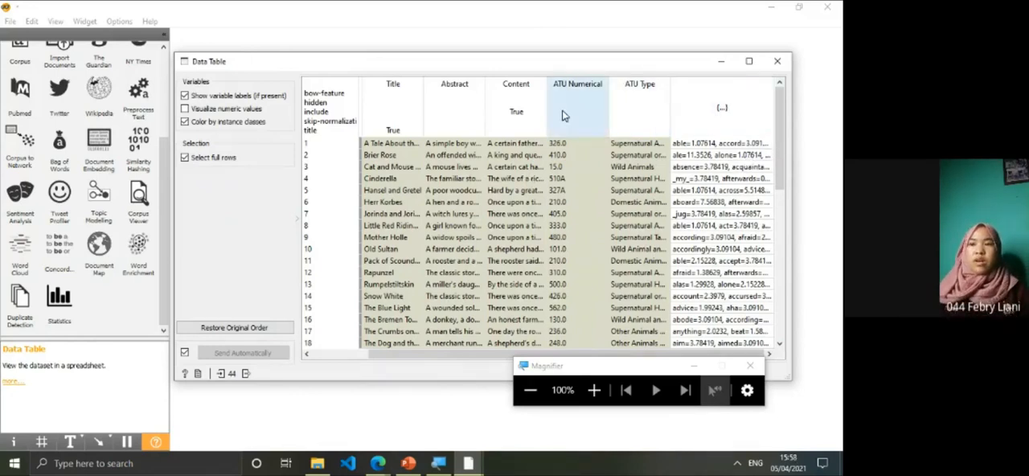
click(777, 62)
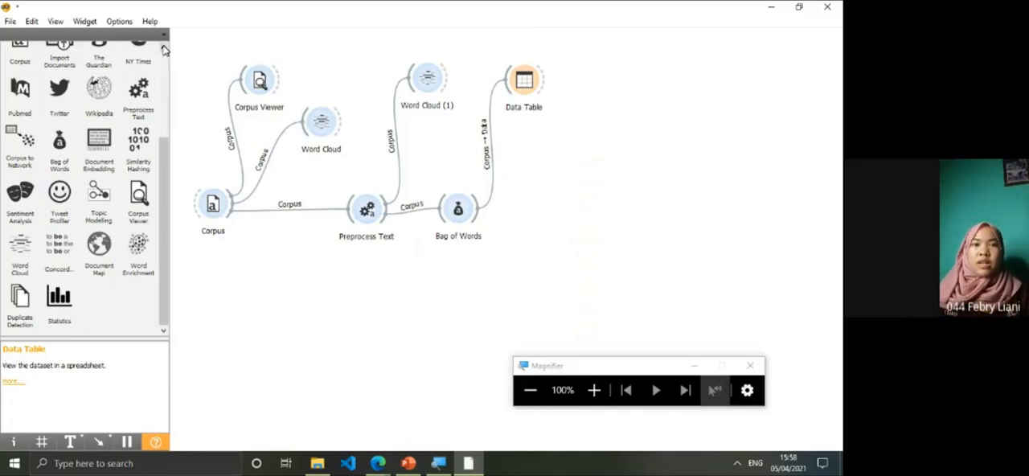
Browse the Unsupervised widgets and link a new Distances widget to the output of Bag of Words
scroll(163, 49, up, 5)
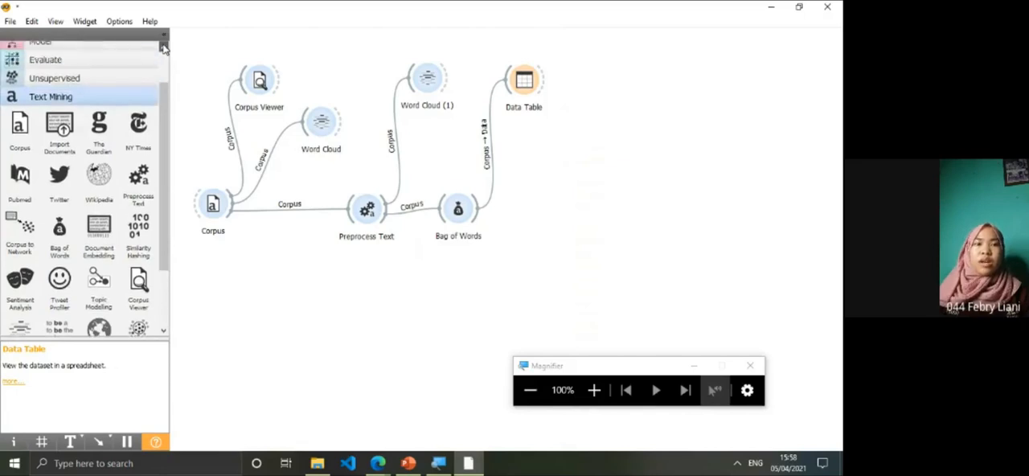
scroll(163, 48, up, 2)
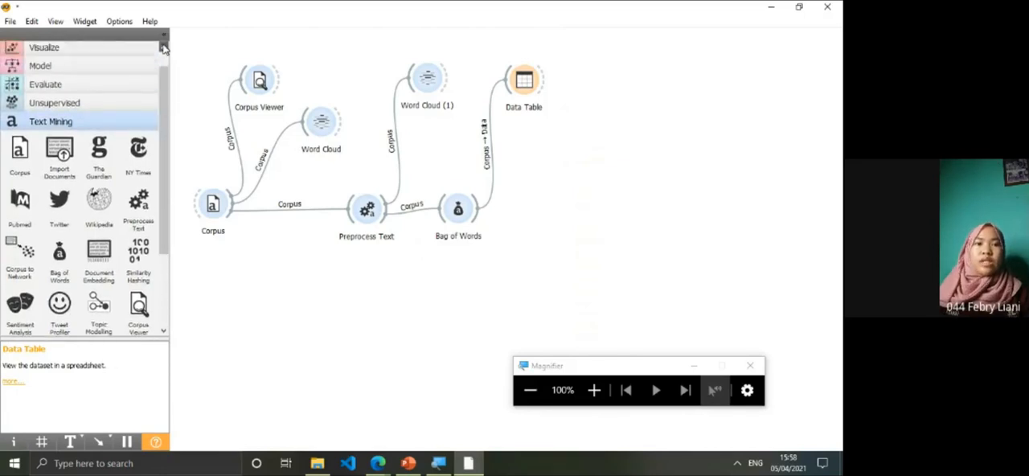
click(16, 104)
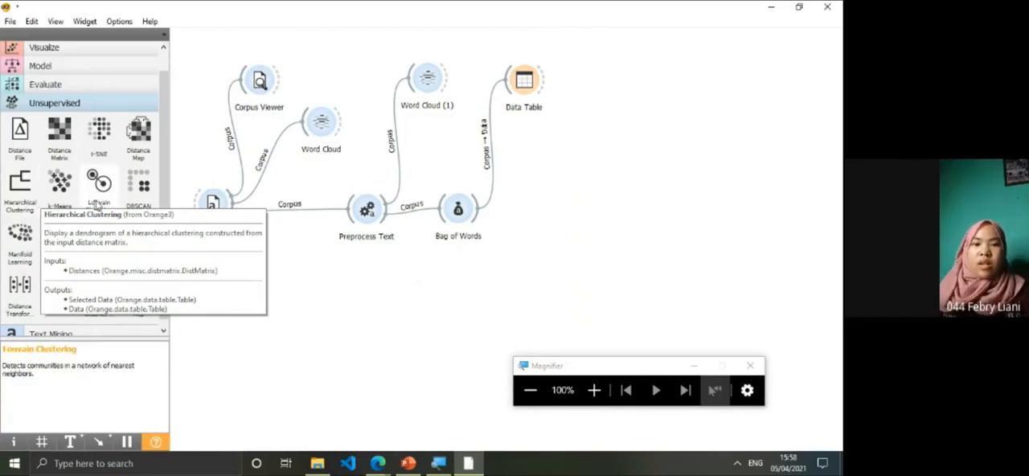
drag(477, 220, 551, 209)
text(dis)
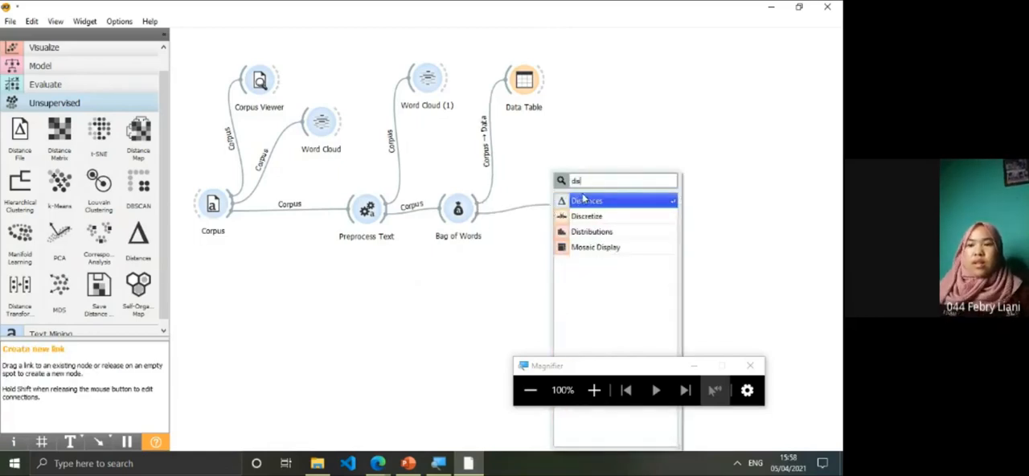
click(585, 200)
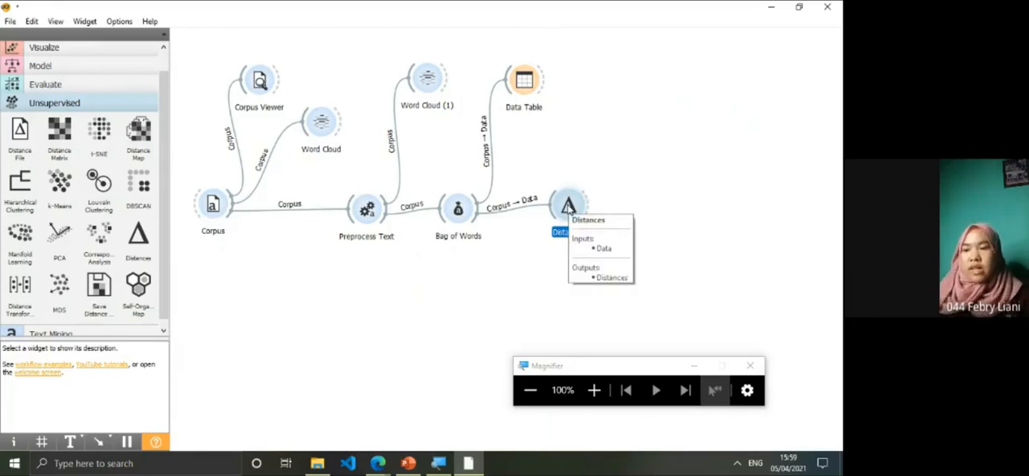
Review the Distances metric options, keeping Cosine between rows, and align the Distances widget level with Bag of Words
double_click(568, 205)
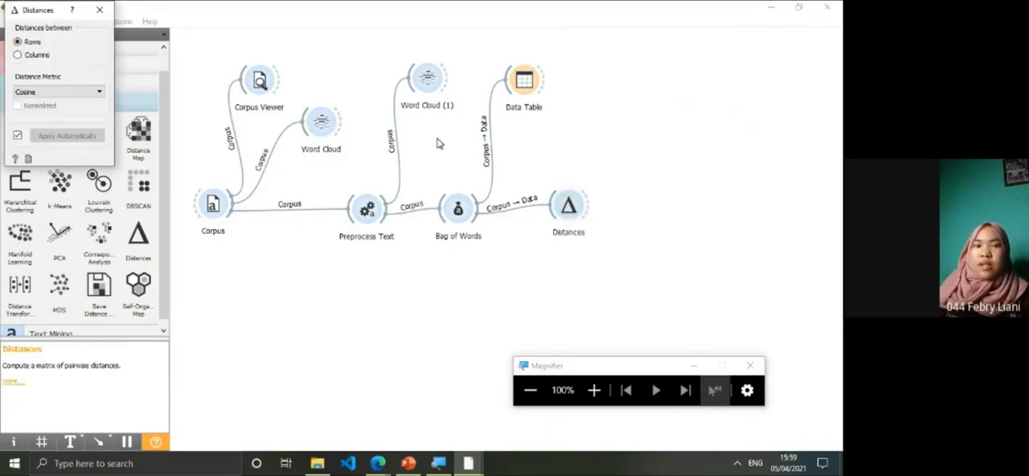
drag(29, 18, 418, 179)
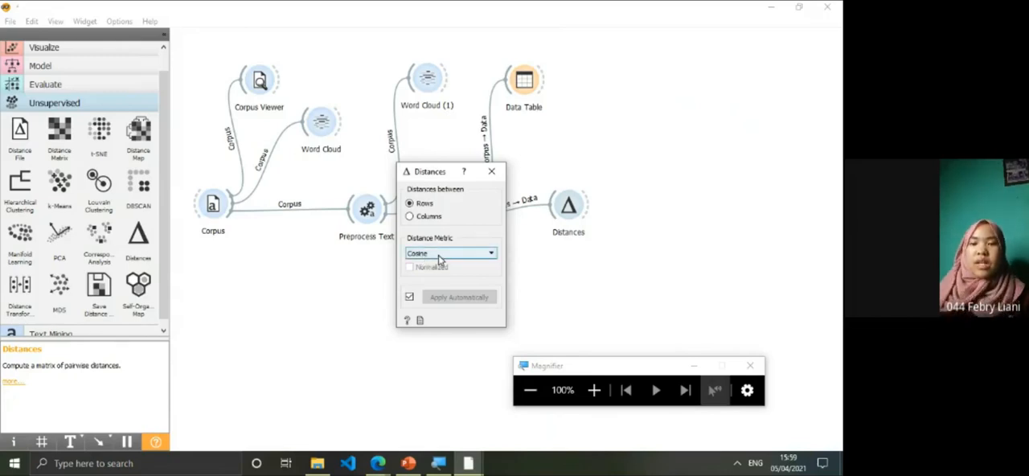
click(594, 390)
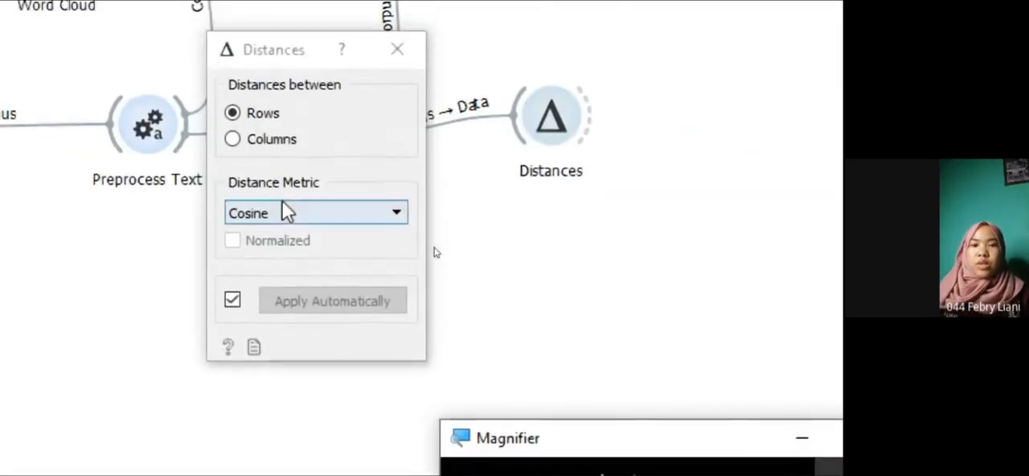
click(393, 216)
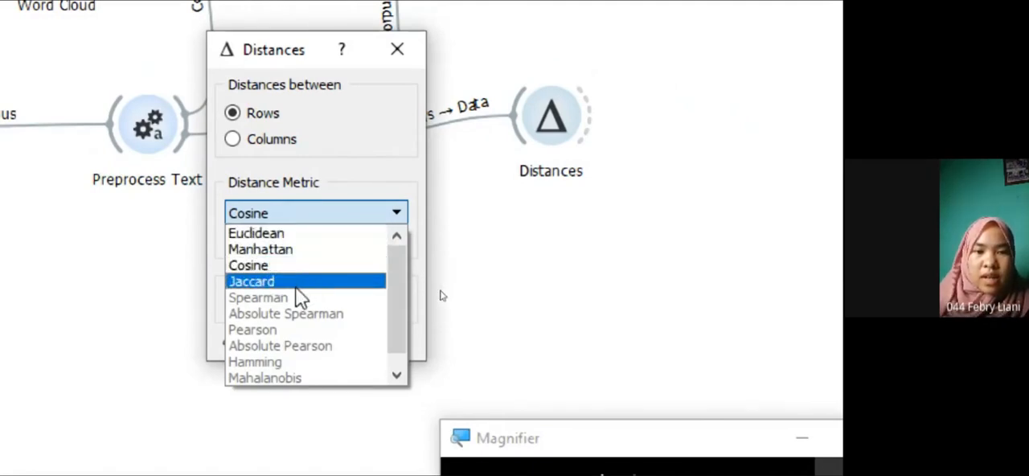
click(384, 159)
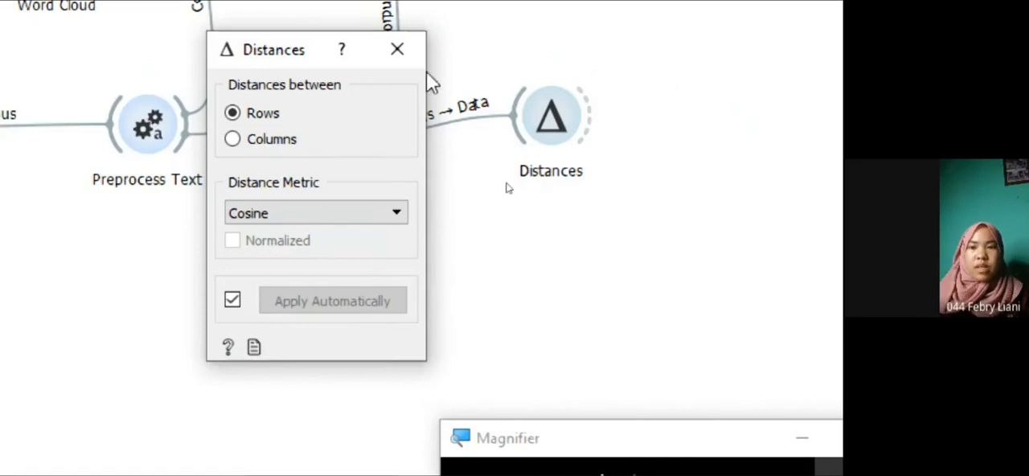
click(417, 44)
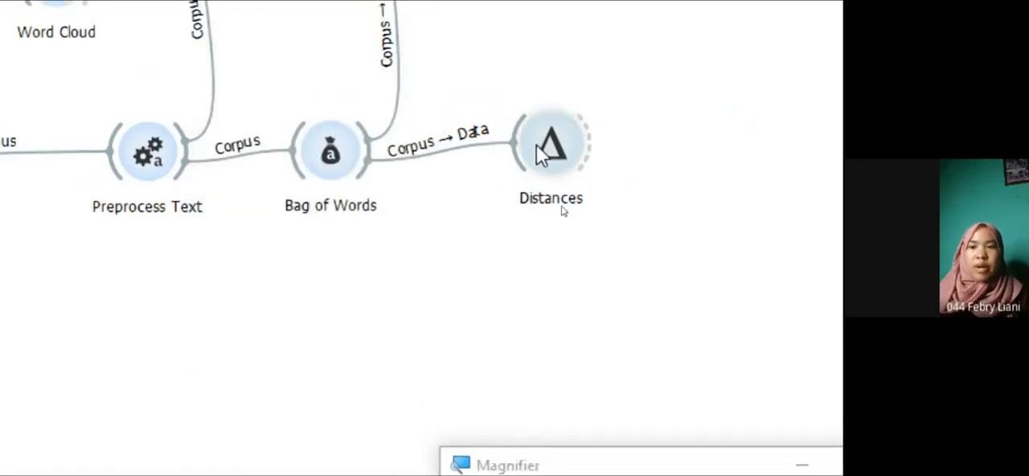
click(545, 165)
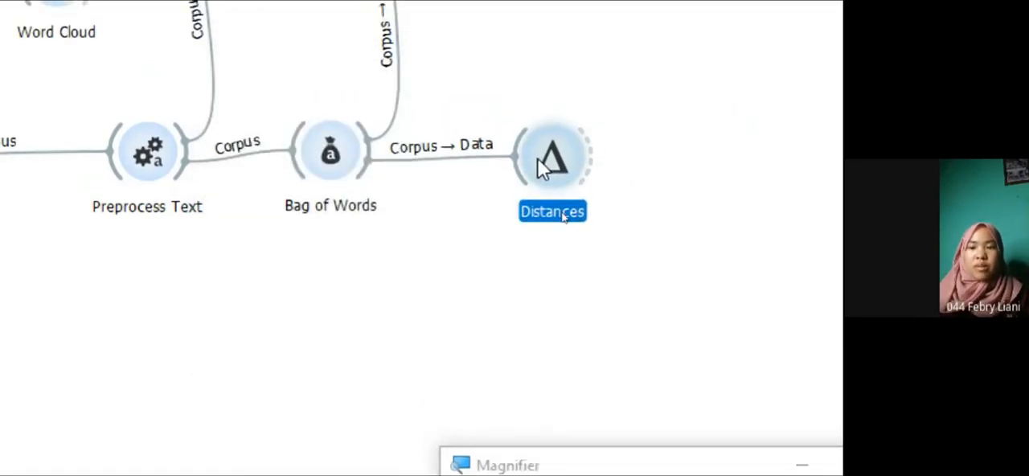
Link a new Hierarchical Clustering widget to the output of Distances and open it
click(465, 374)
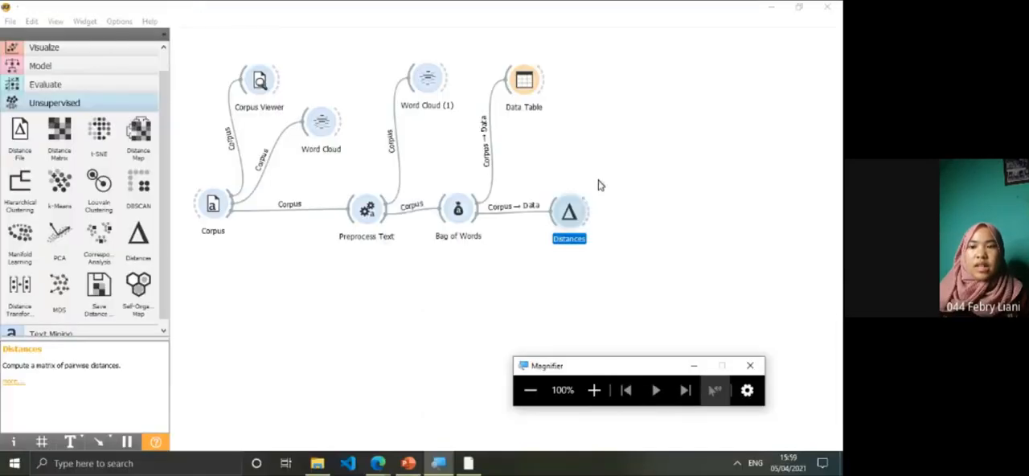
drag(591, 213, 646, 214)
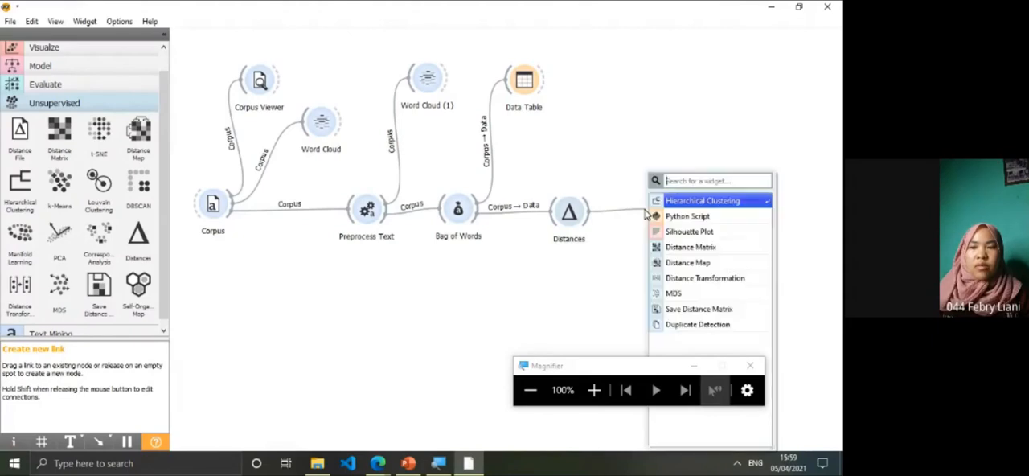
click(688, 207)
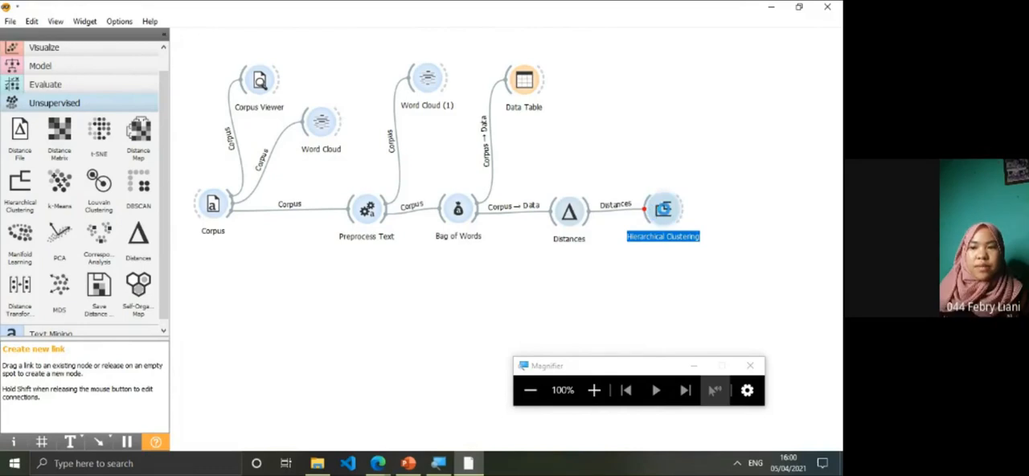
double_click(660, 210)
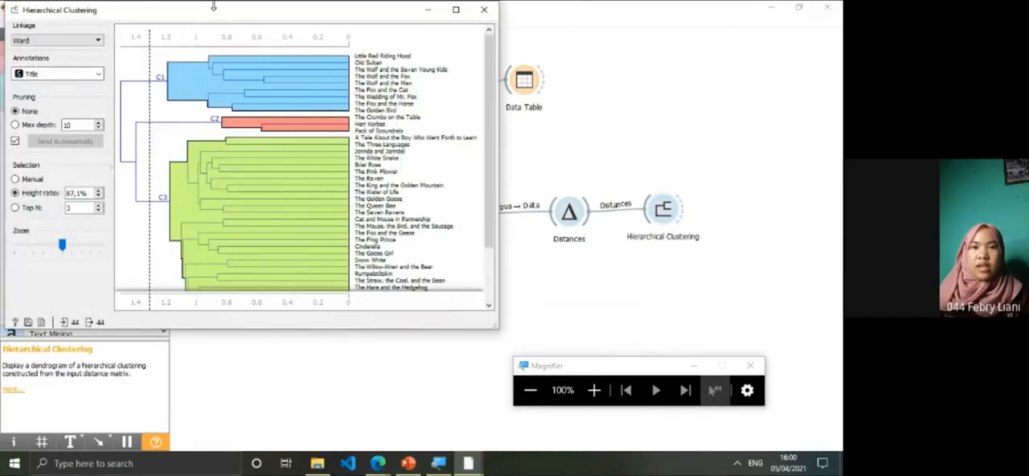
Move the dendrogram's cut-off line to a height ratio of 94.9% and examine the tale titles grouped in each cluster
drag(211, 14, 392, 78)
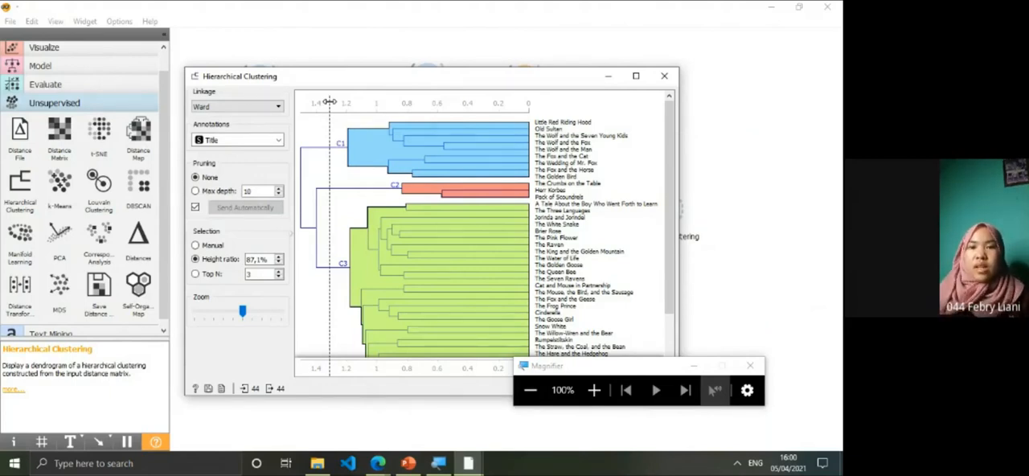
mouse_move(329, 102)
mouse_down()
mouse_move(341, 102)
mouse_move(312, 103)
mouse_up()
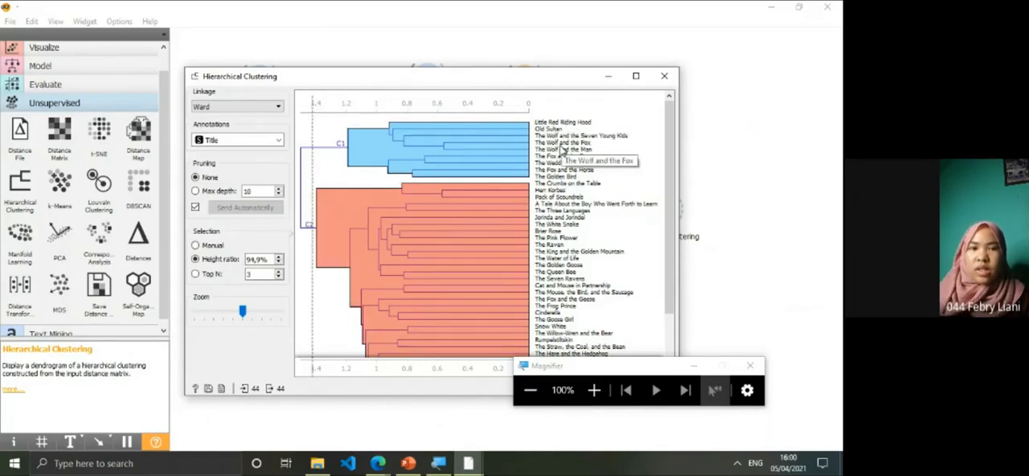
click(594, 389)
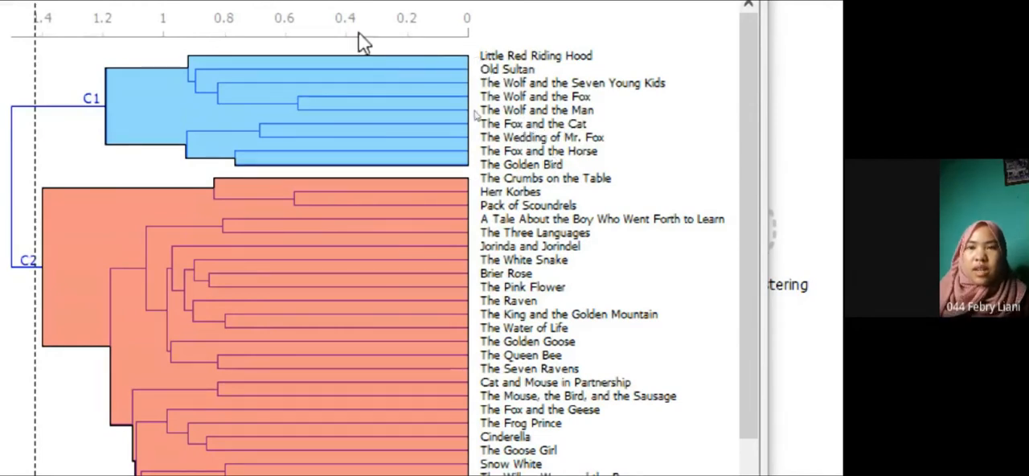
scroll(518, 46, up, 1)
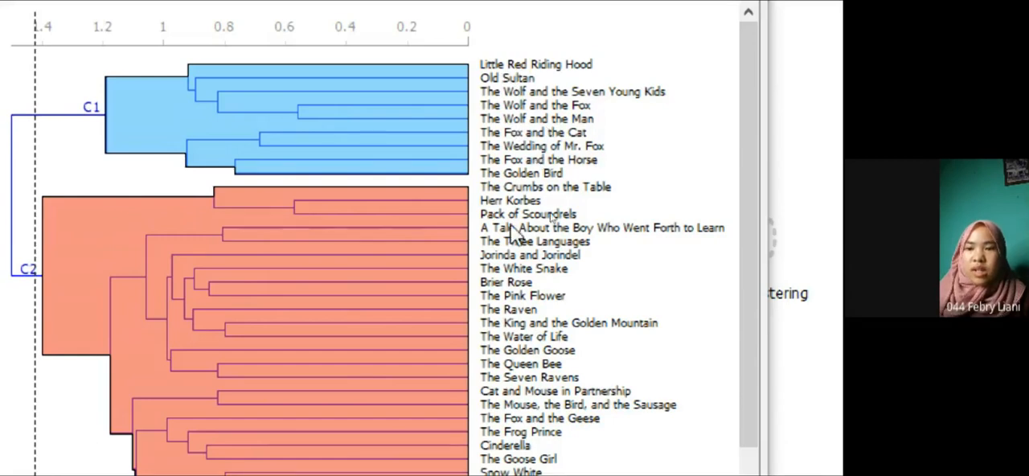
scroll(579, 454, down, 1)
scroll(579, 458, down, 1)
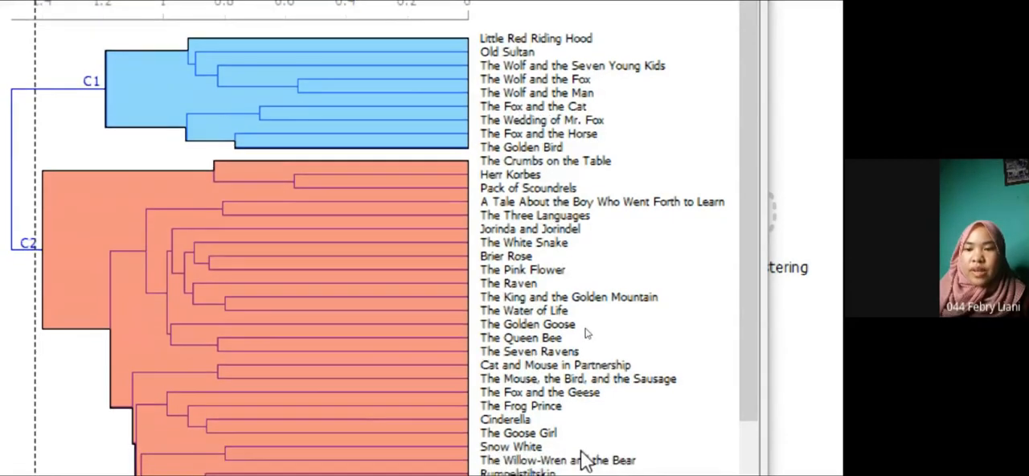